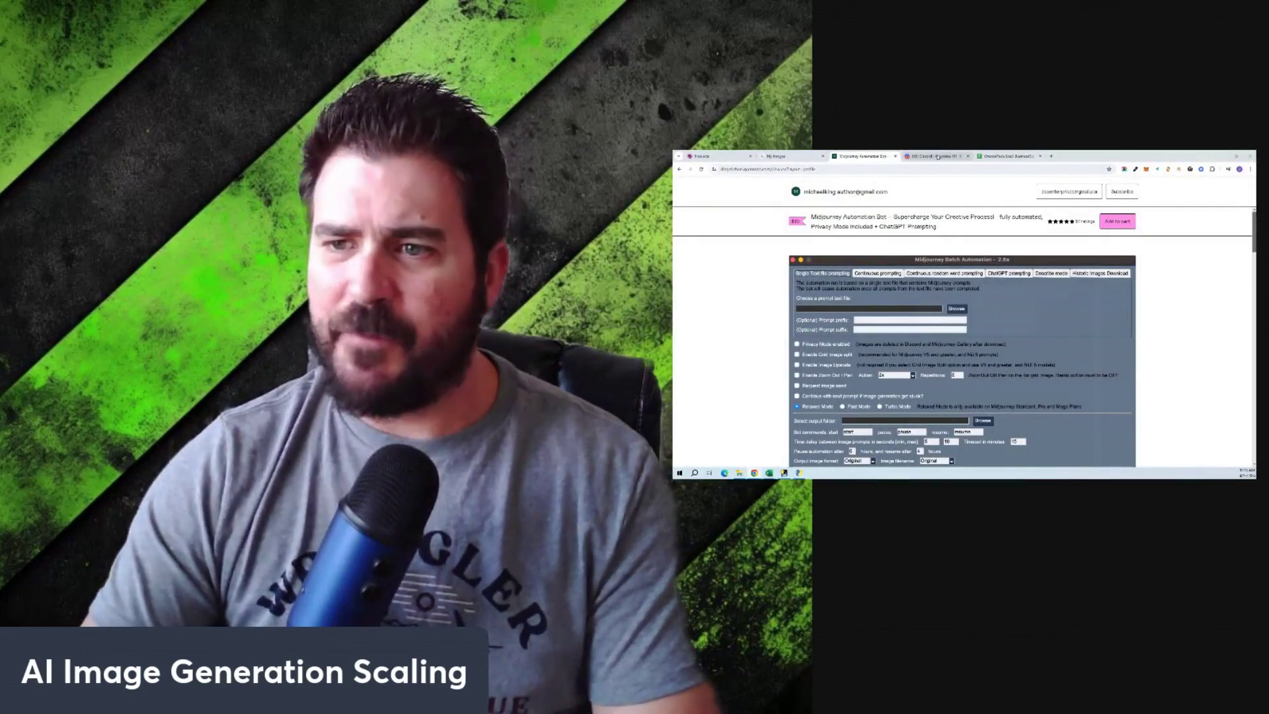
# Step: Switch from the Gumroad page to the Discord newbies-111 channel of Midjourney grids
pyautogui.click(937, 157)
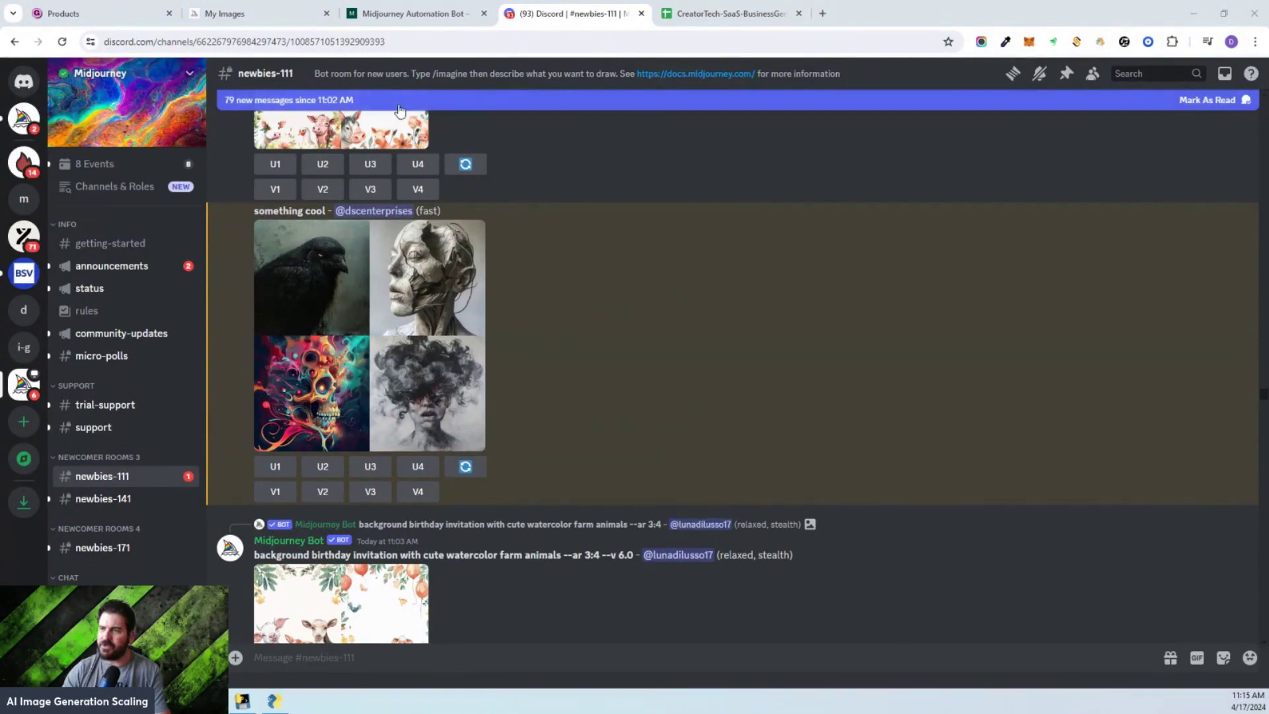
pyautogui.click(256, 20)
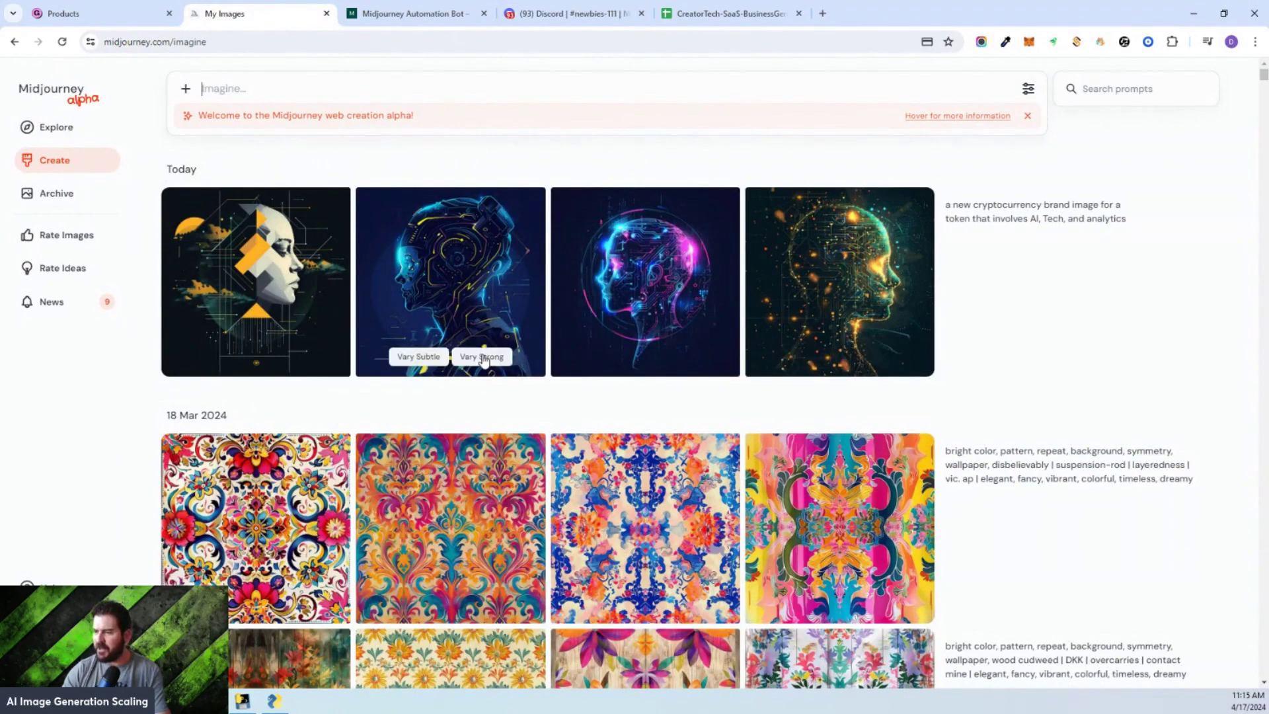
pyautogui.scroll(-5, 482, 360)
pyautogui.scroll(5, 485, 362)
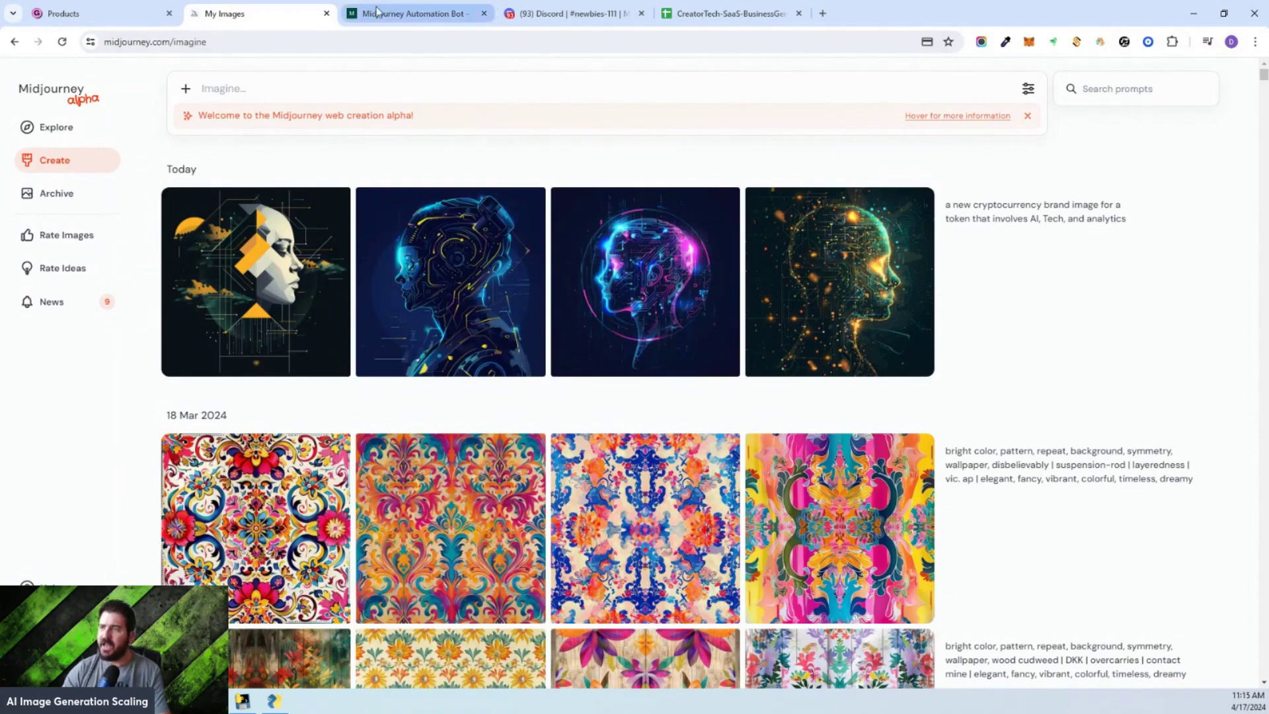
pyautogui.click(534, 15)
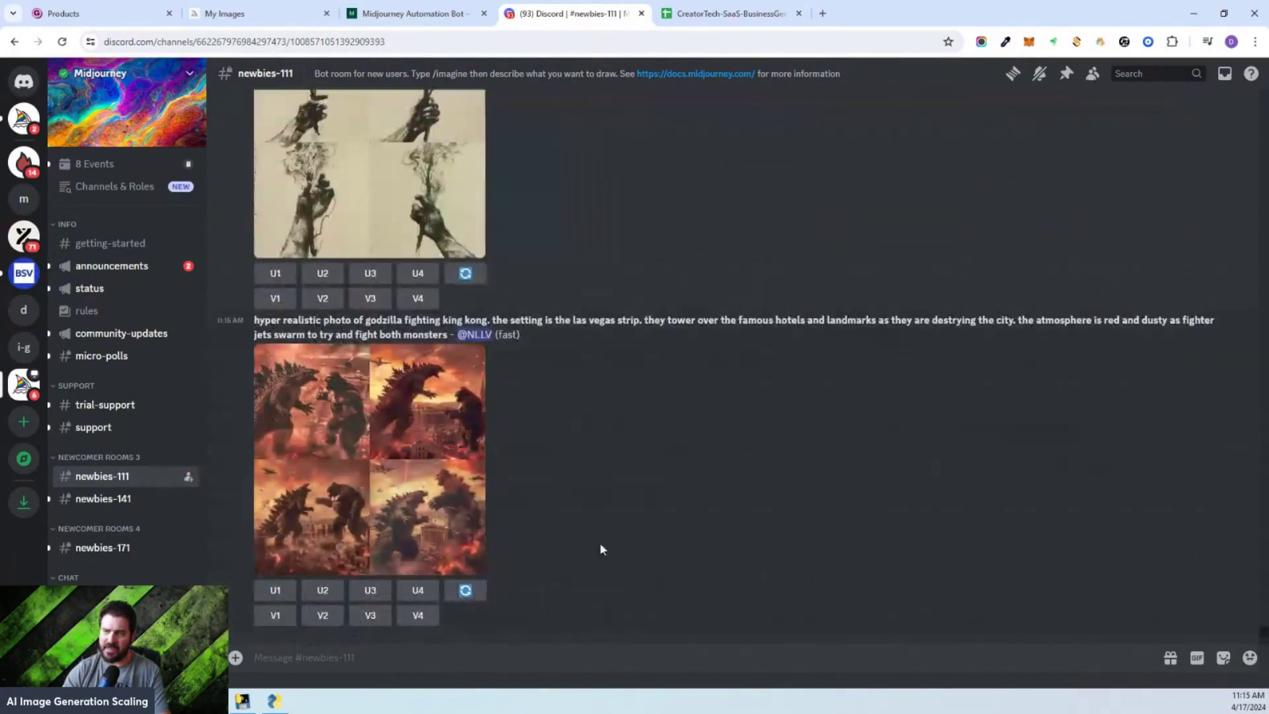
# Step: Submit /imagine with the prompt 'A dog with a birthday cake and a cigaratte' in newbies-111
pyautogui.click(302, 657)
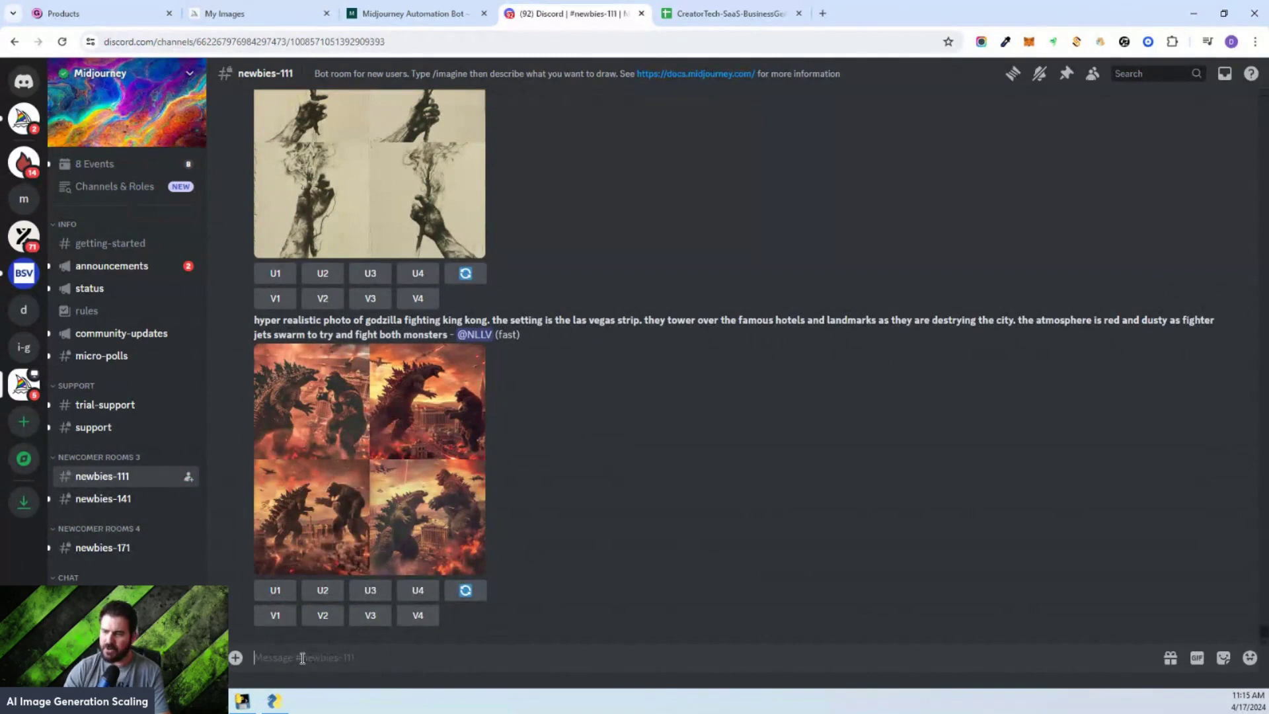
pyautogui.write('/imagine')
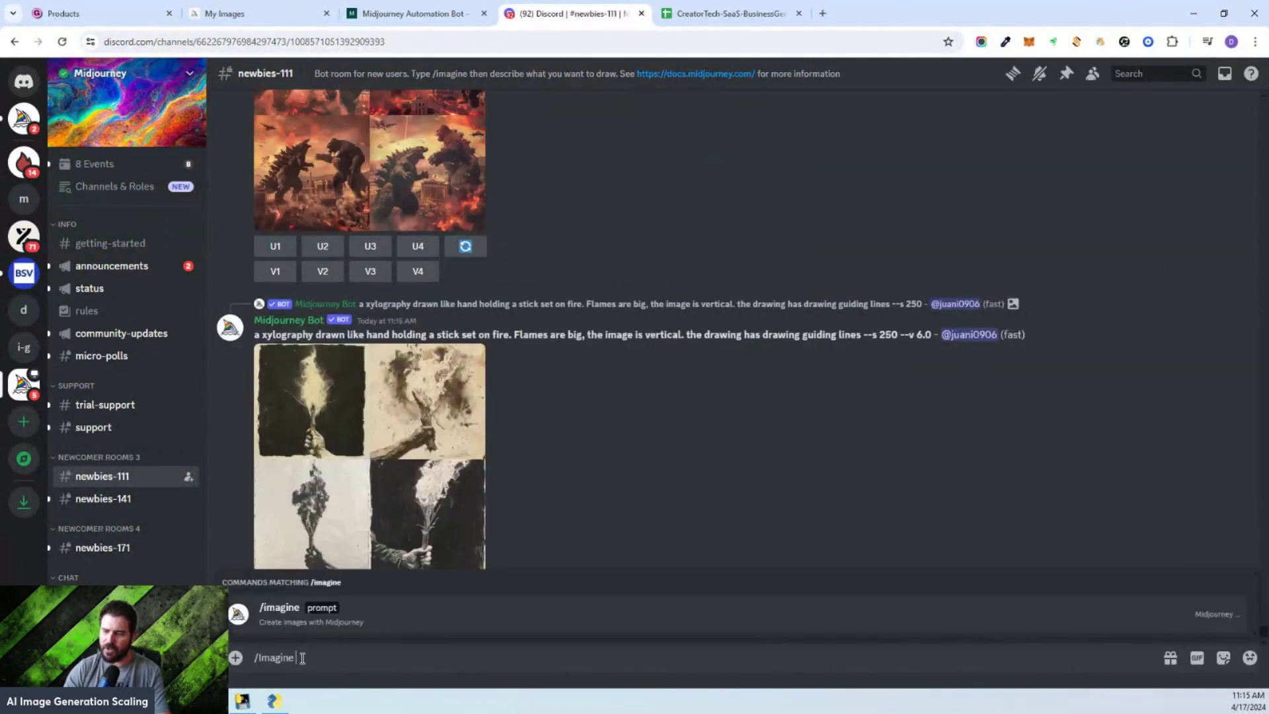
pyautogui.click(325, 621)
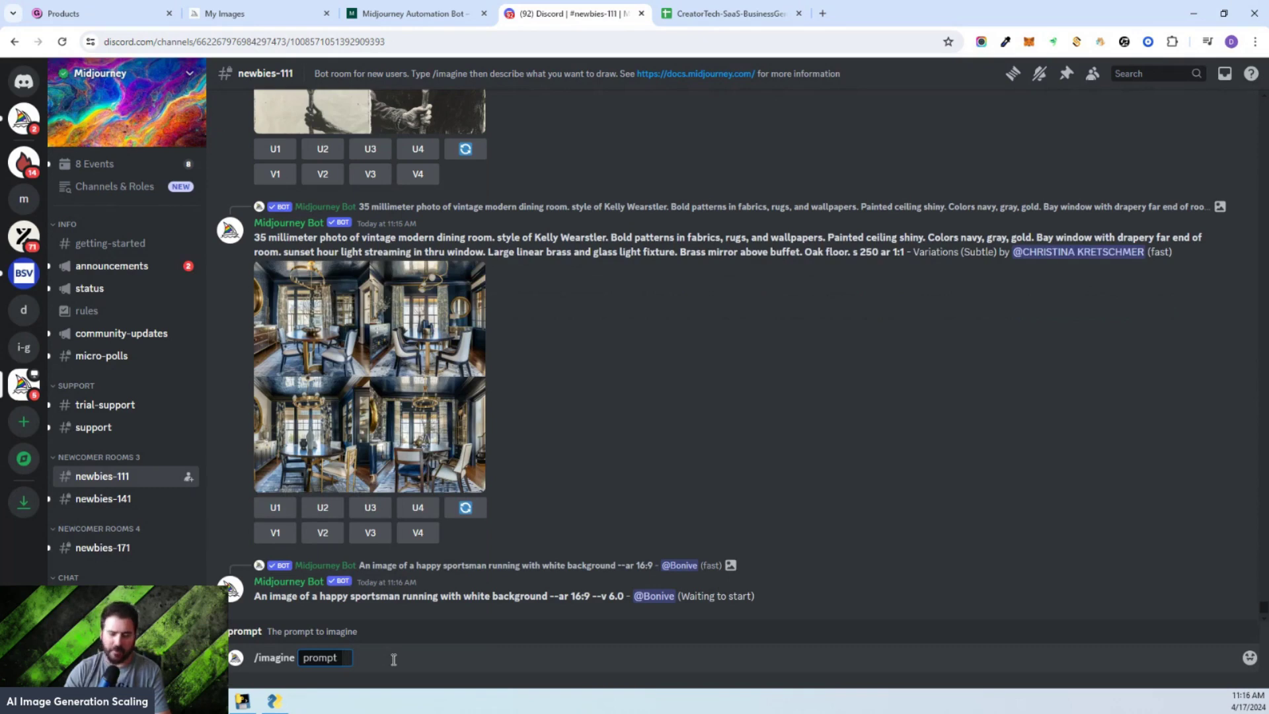
pyautogui.write('A dog with')
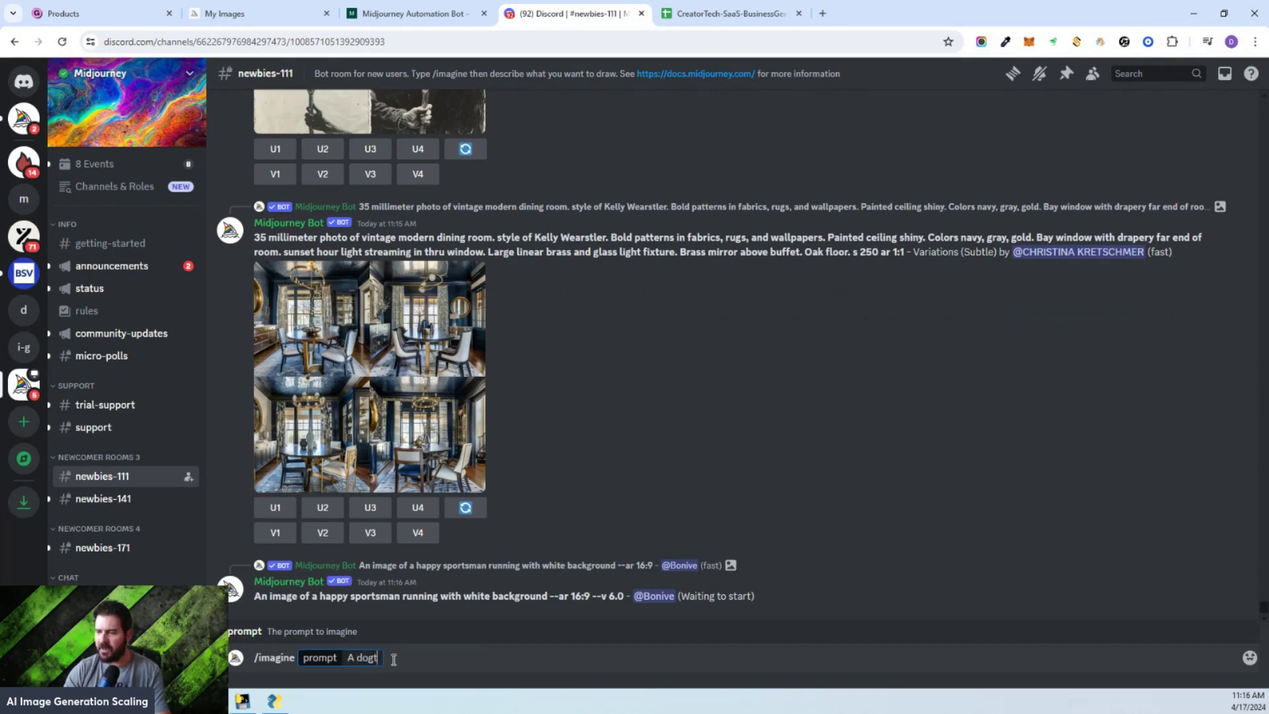
pyautogui.write(' a birt')
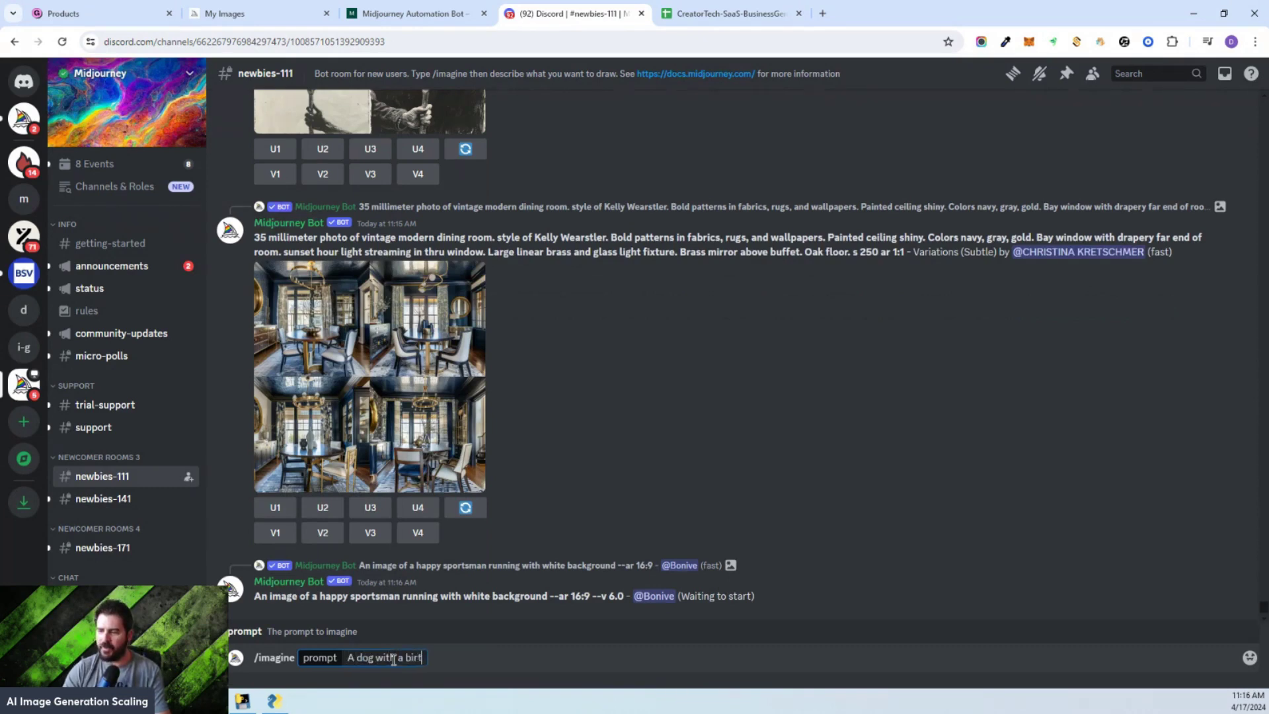
pyautogui.write('hday cake ')
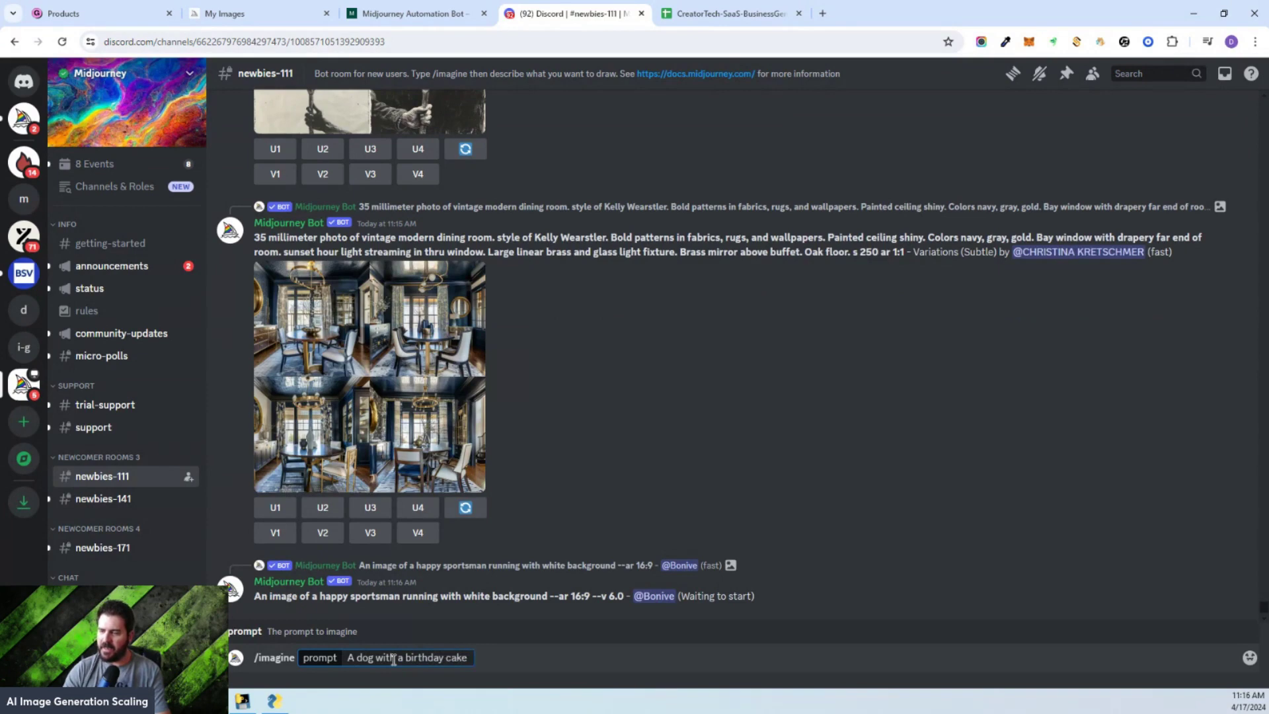
pyautogui.write('and a cigar')
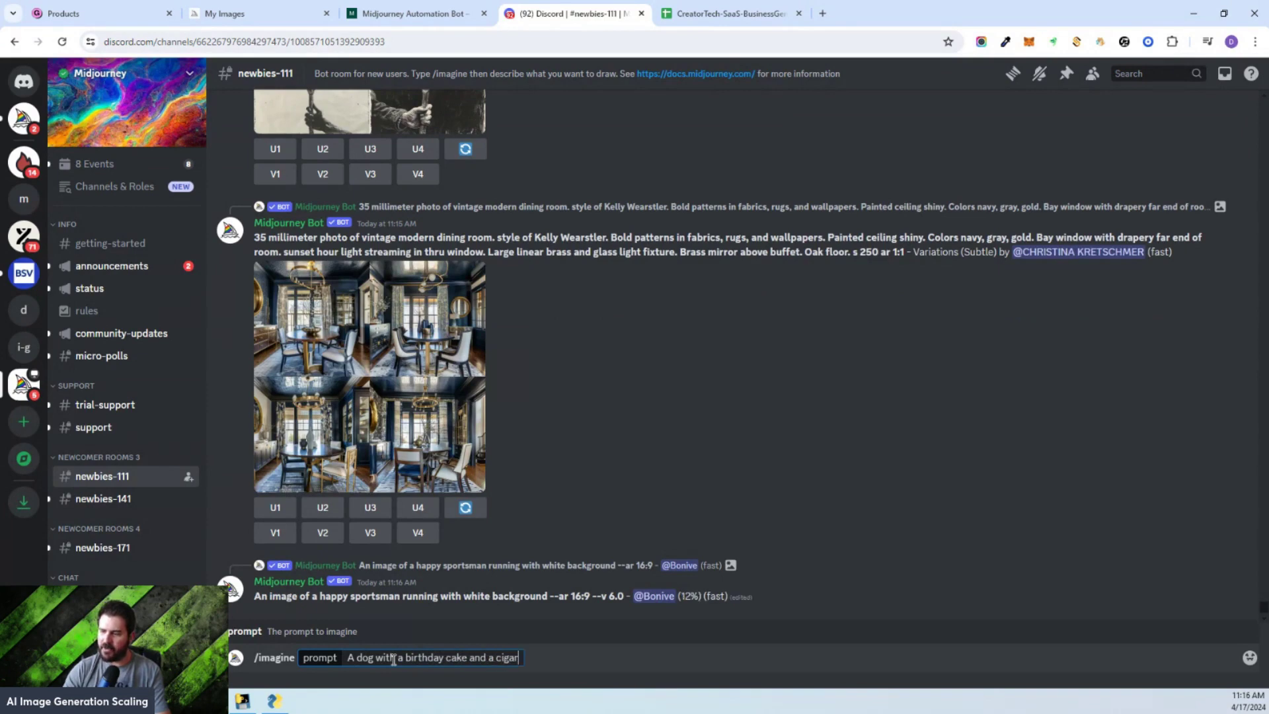
pyautogui.write('atte')
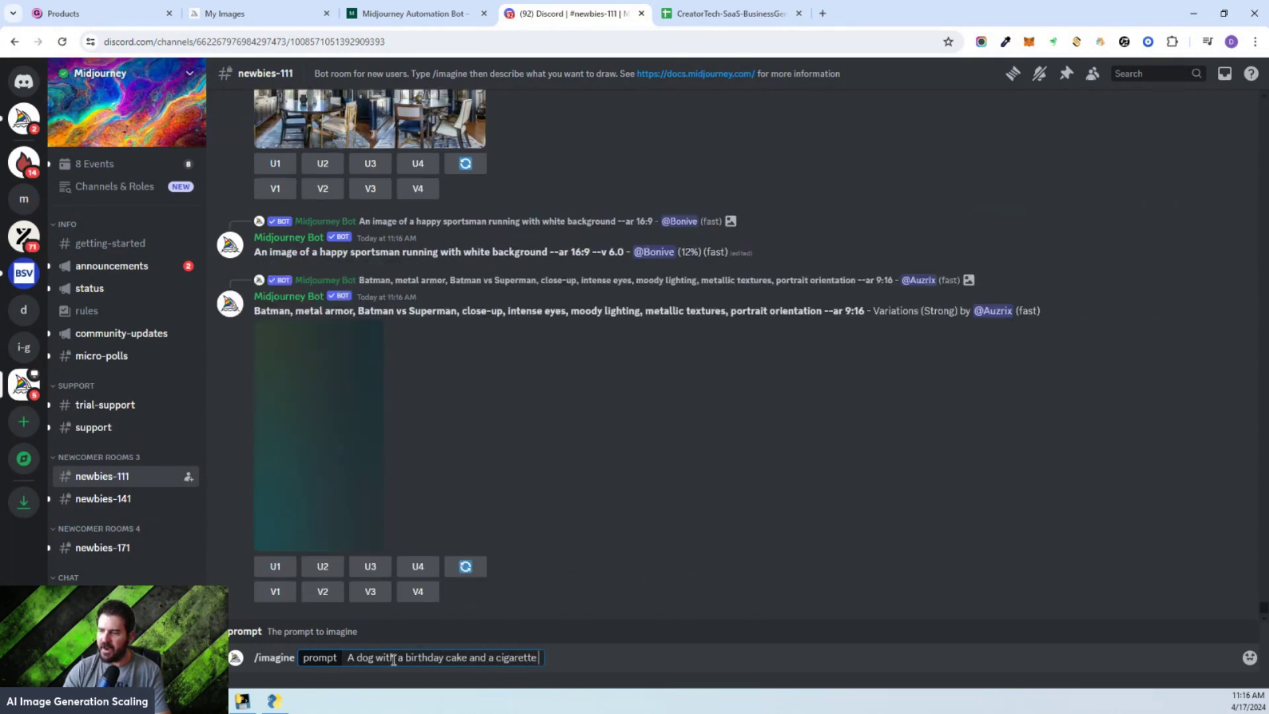
pyautogui.press('Return')
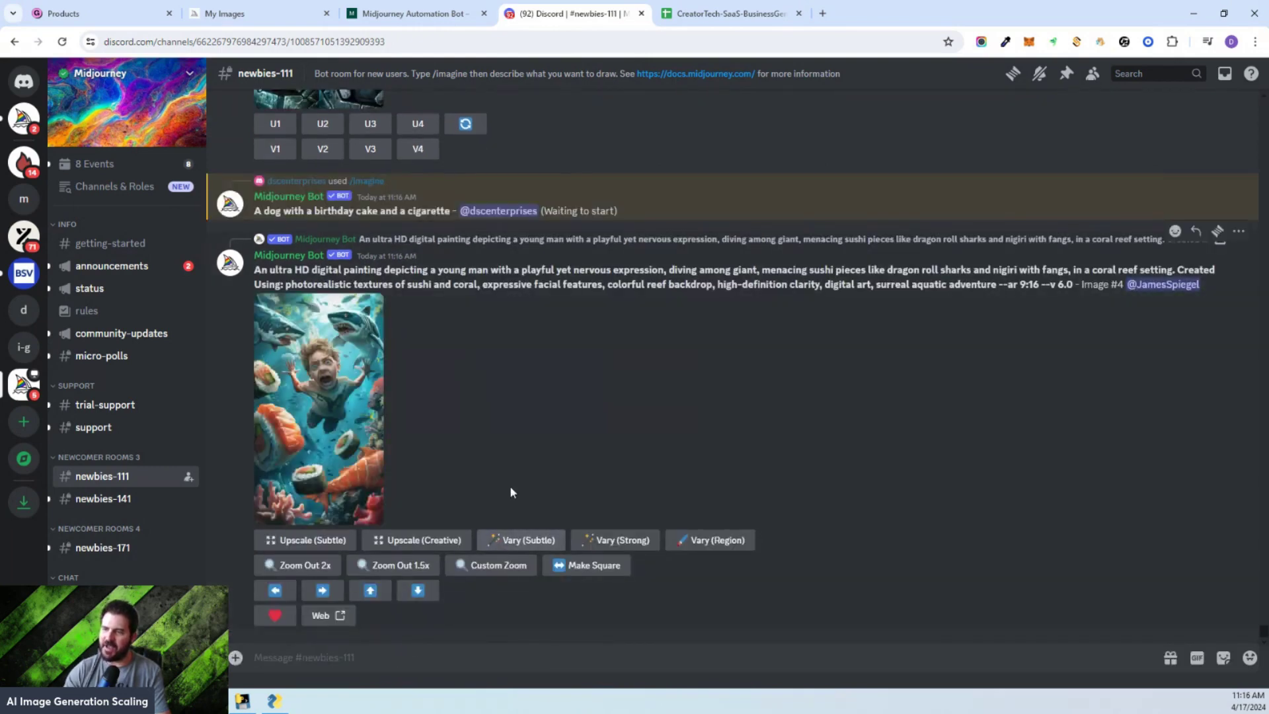
# Step: Inspect the finished dog grid enlarged, then reload My Images to show the new dog images
pyautogui.scroll(2, 333, 313)
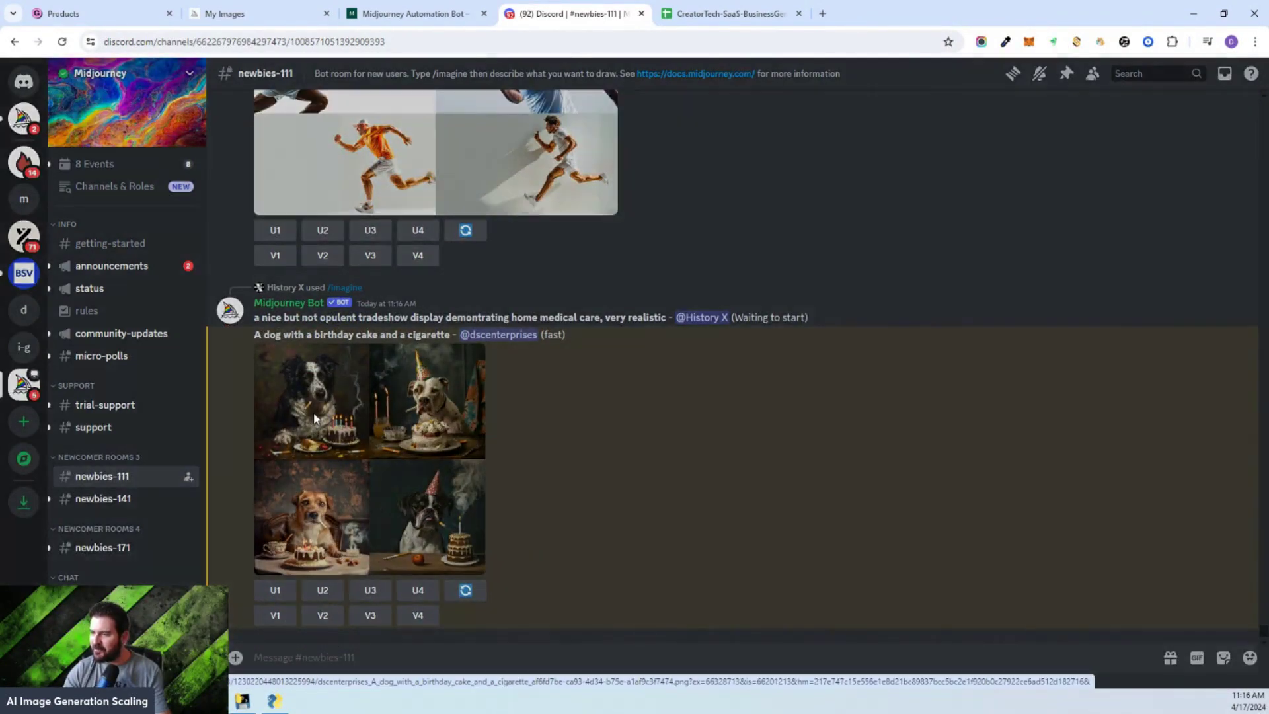
pyautogui.click(315, 417)
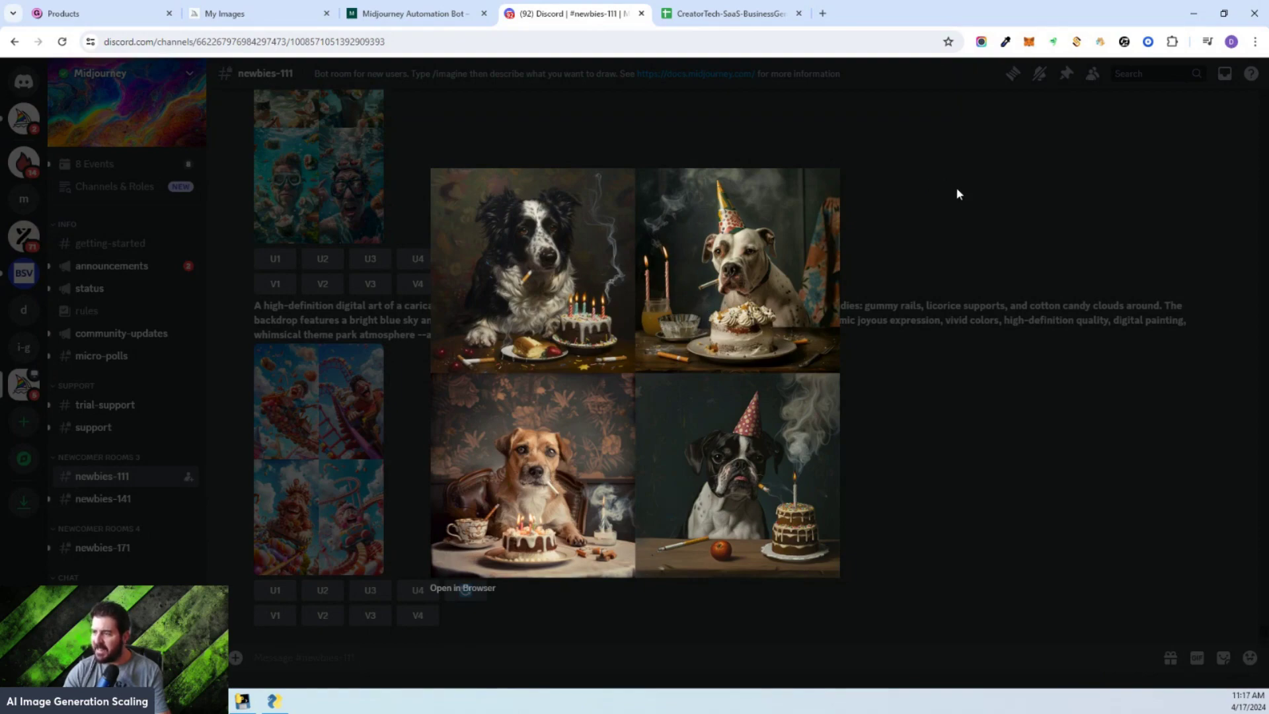
pyautogui.click(934, 188)
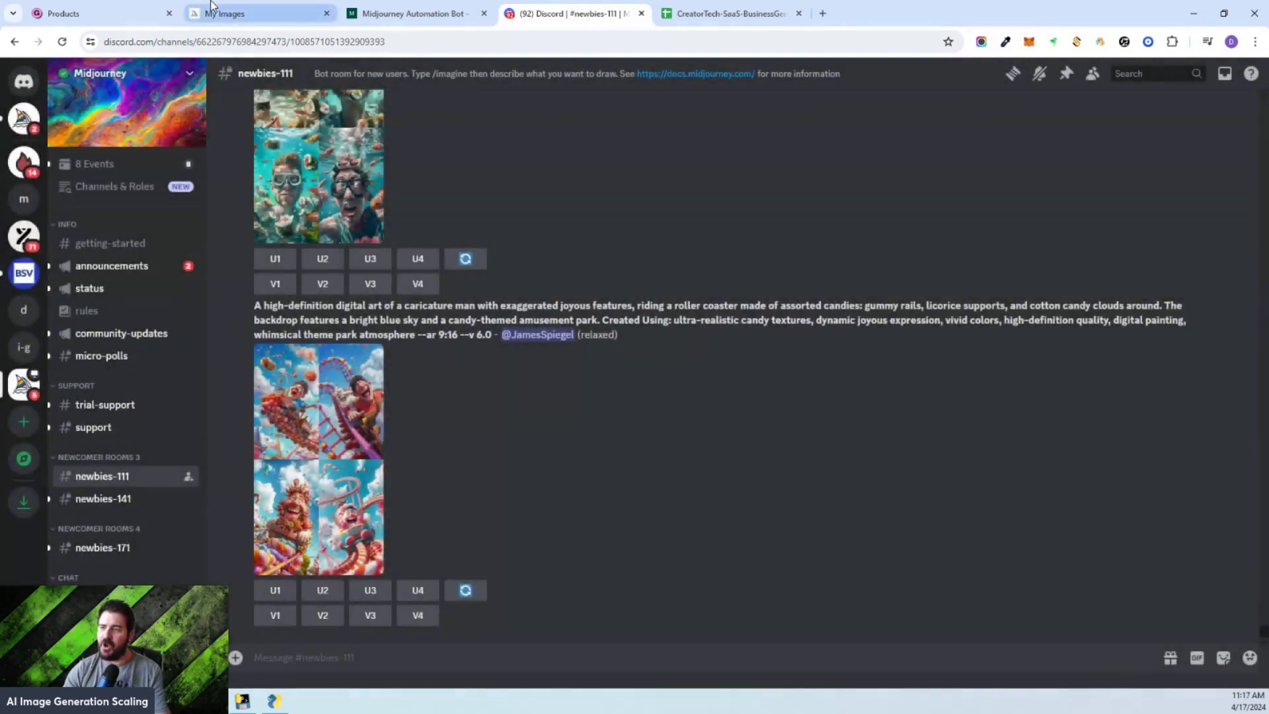
pyautogui.click(222, 13)
pyautogui.click(62, 42)
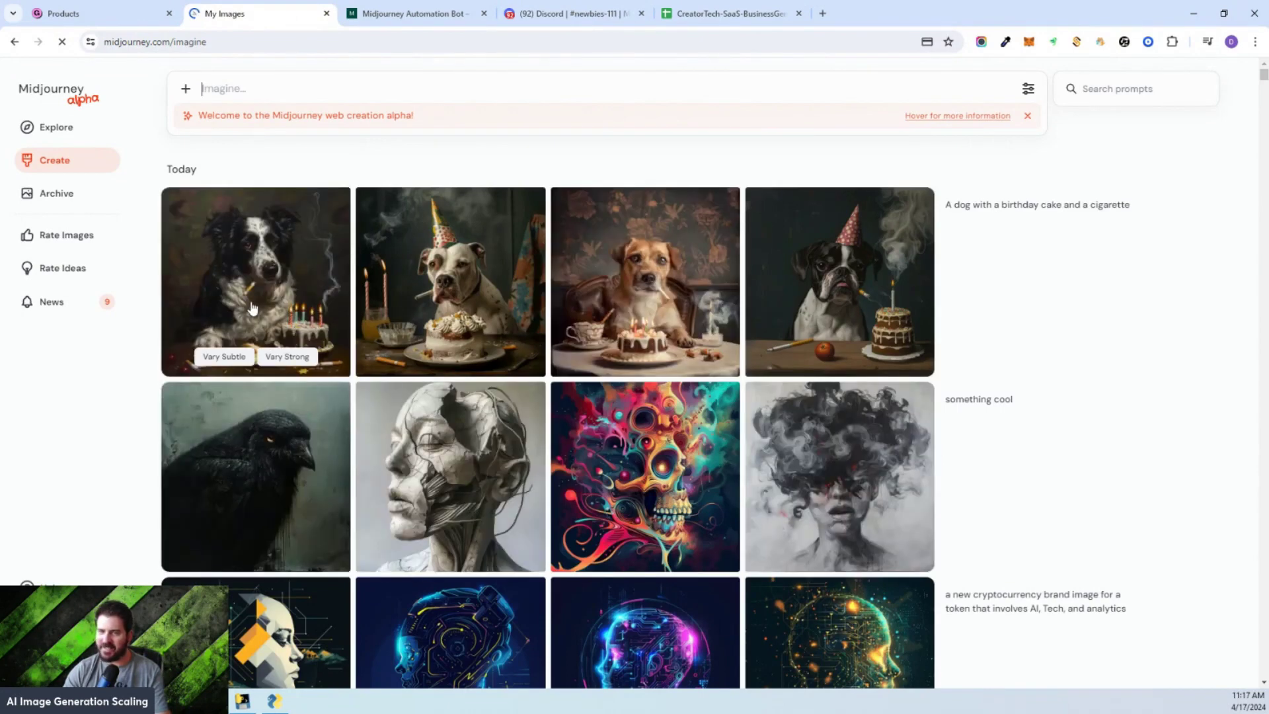
# Step: View the first three dog images in detail, then return to the Midjourney Automation Bot page
pyautogui.click(251, 308)
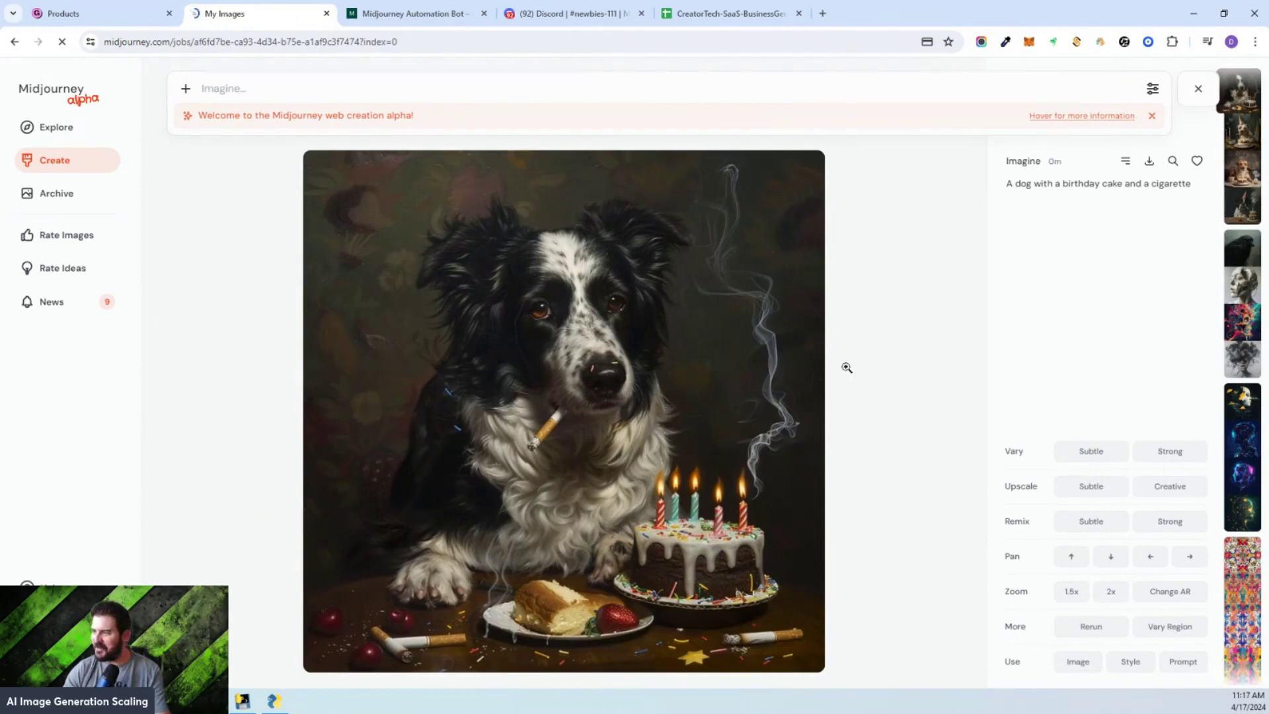
pyautogui.press('Right')
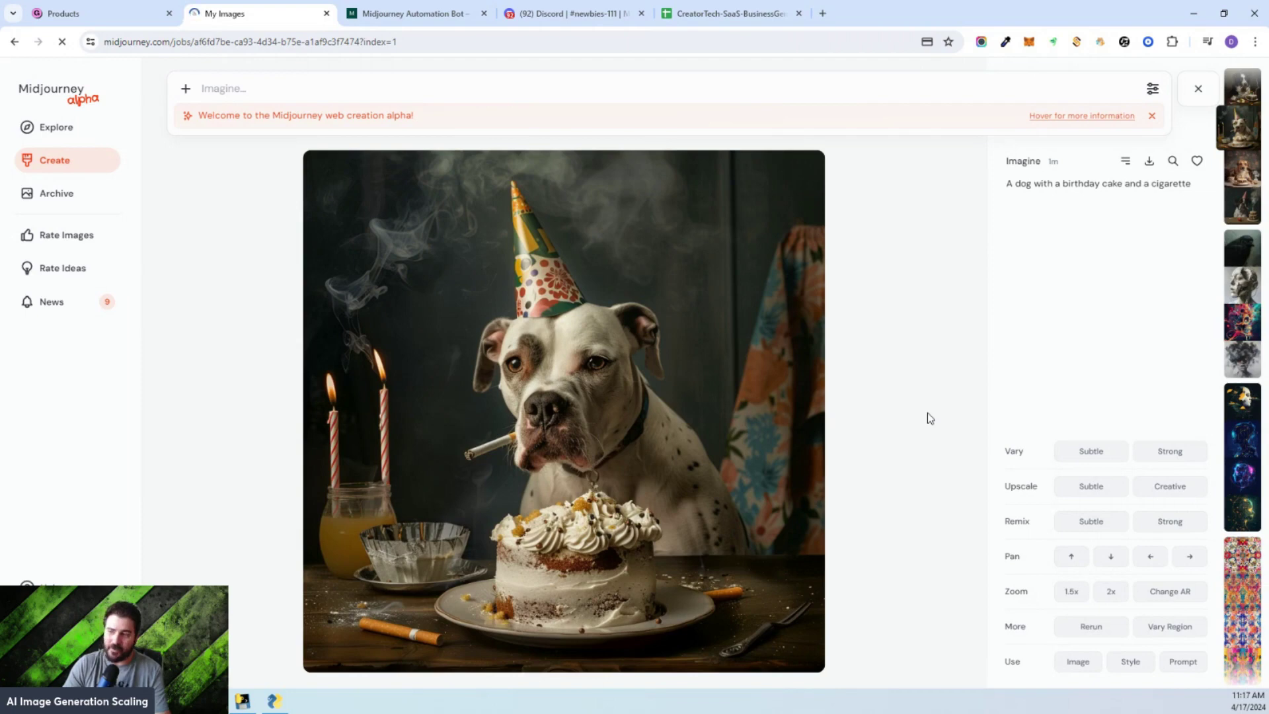
pyautogui.press('Right')
pyautogui.press('Right')
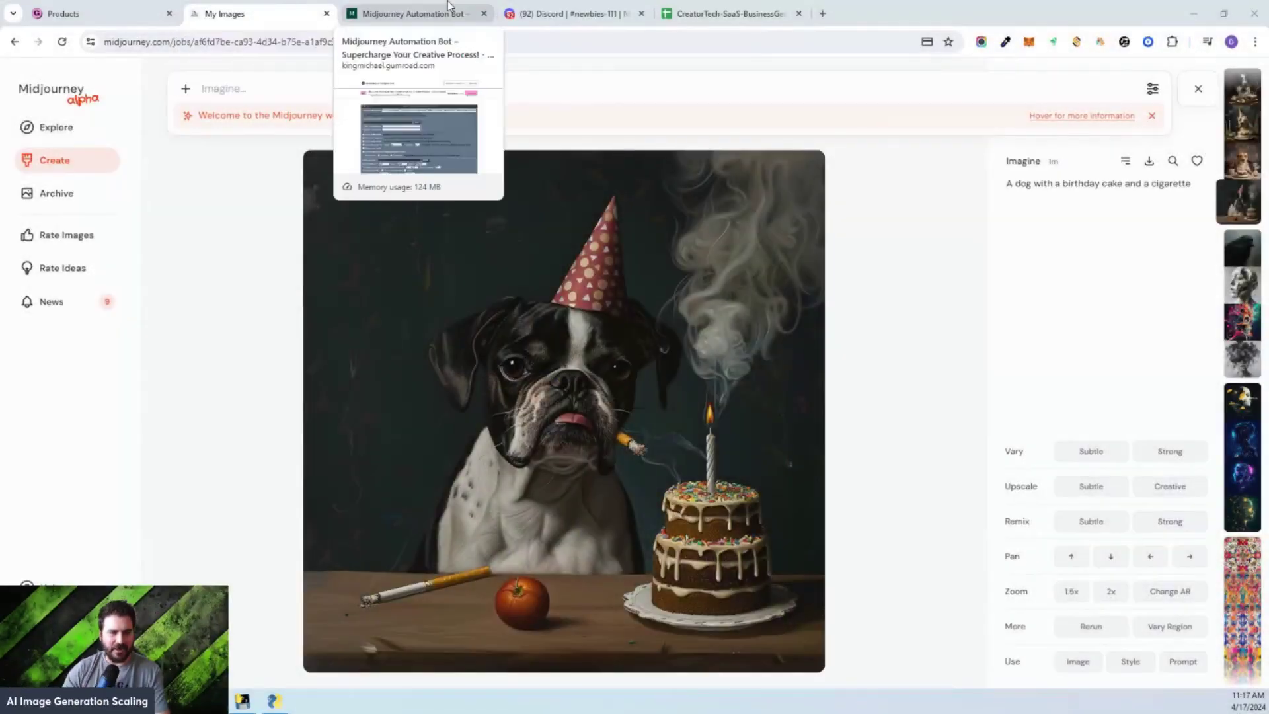
pyautogui.click(443, 13)
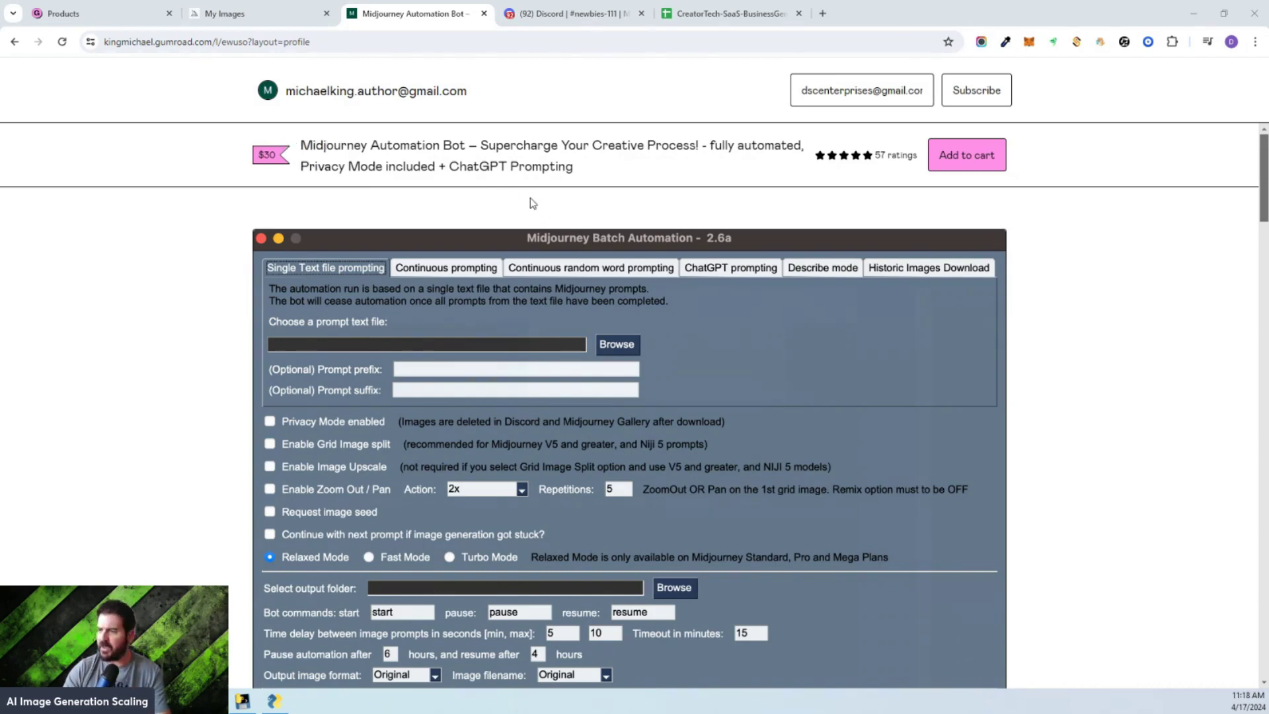
# Step: Scroll through the $30 Midjourney Automation Bot product page, then return to Discord newbies-111
pyautogui.scroll(-3, 488, 274)
pyautogui.scroll(2, 488, 274)
pyautogui.scroll(1, 486, 272)
pyautogui.scroll(-6, 530, 303)
pyautogui.scroll(4, 531, 308)
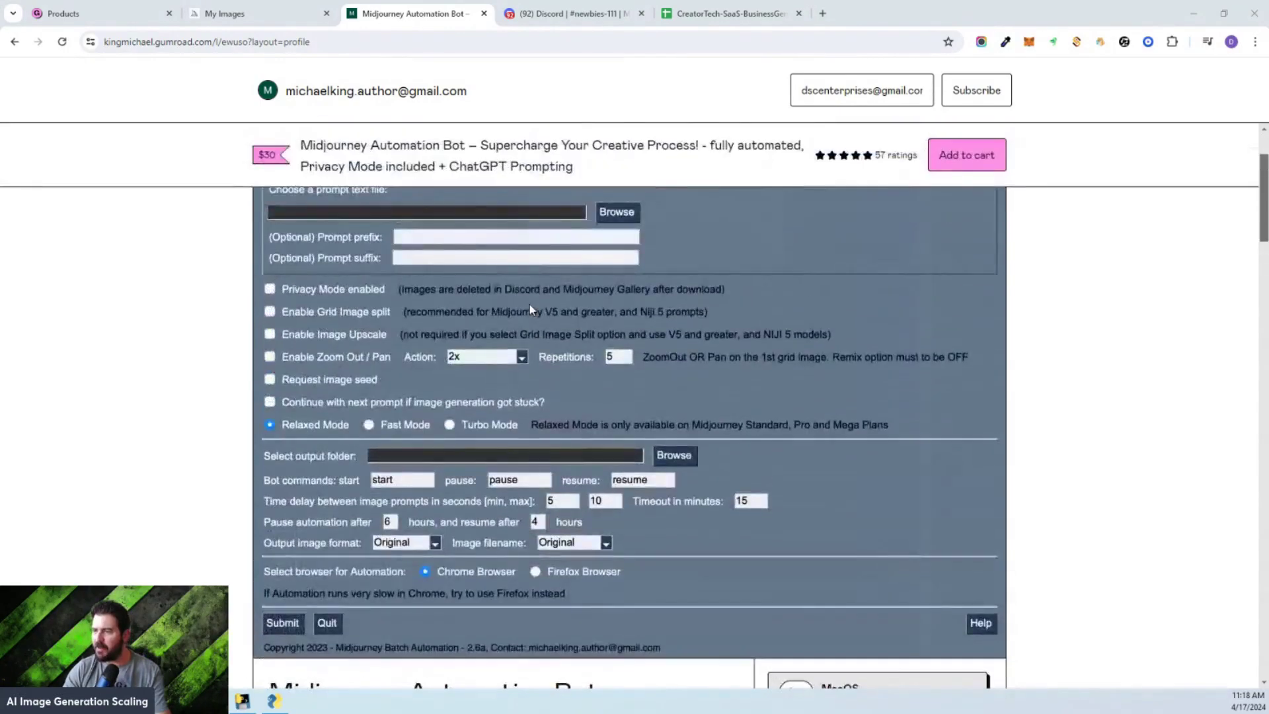
pyautogui.scroll(1, 529, 307)
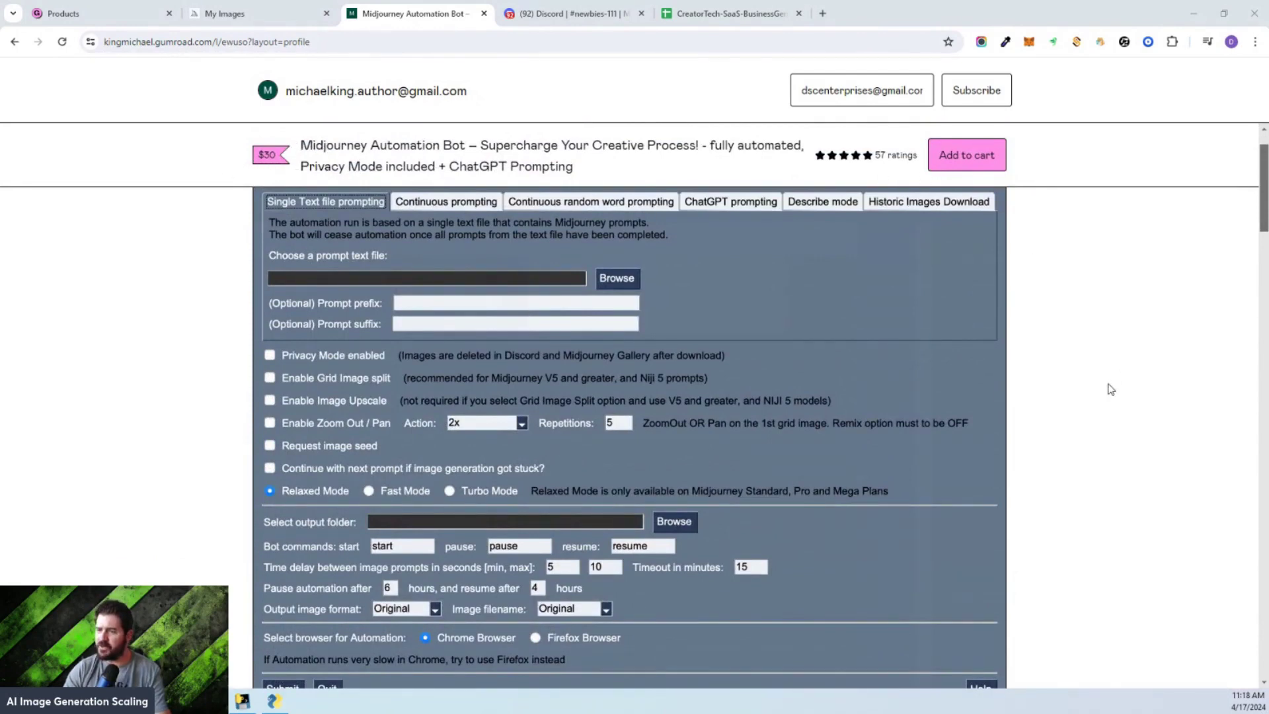
pyautogui.scroll(-1, 1108, 388)
pyautogui.scroll(1, 1051, 388)
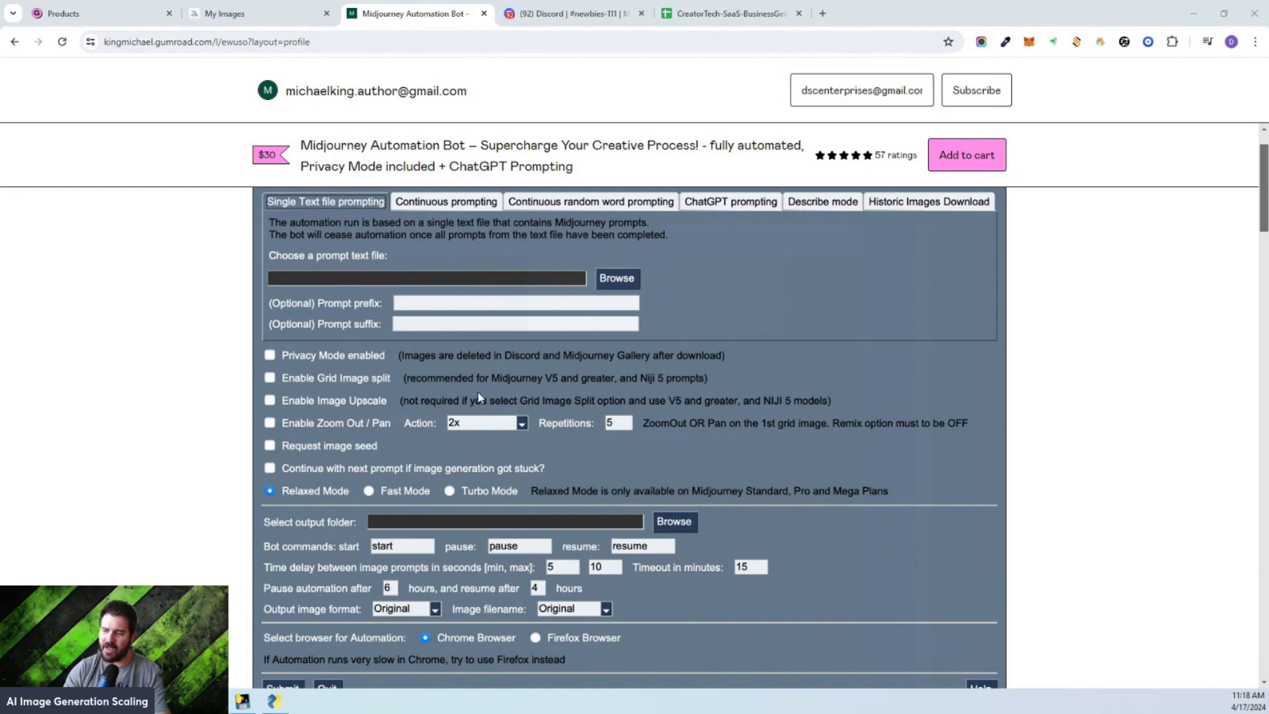
pyautogui.scroll(-7, 450, 513)
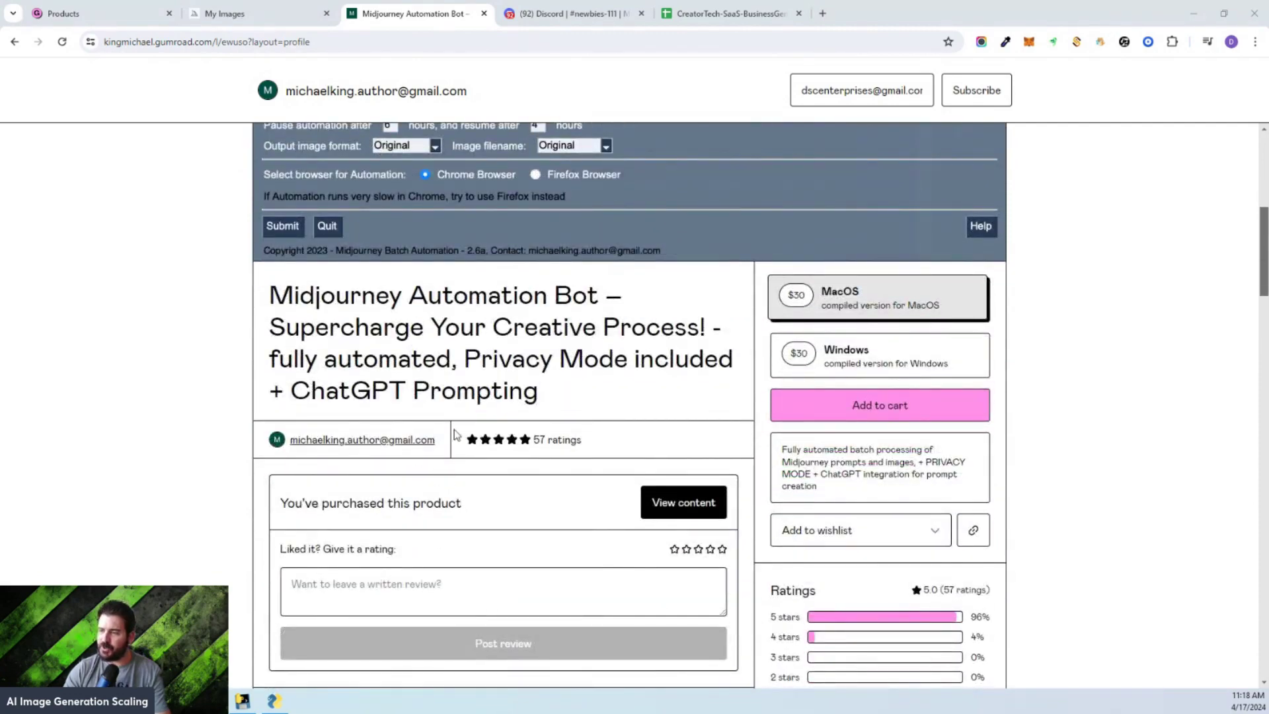
pyautogui.scroll(-9, 461, 436)
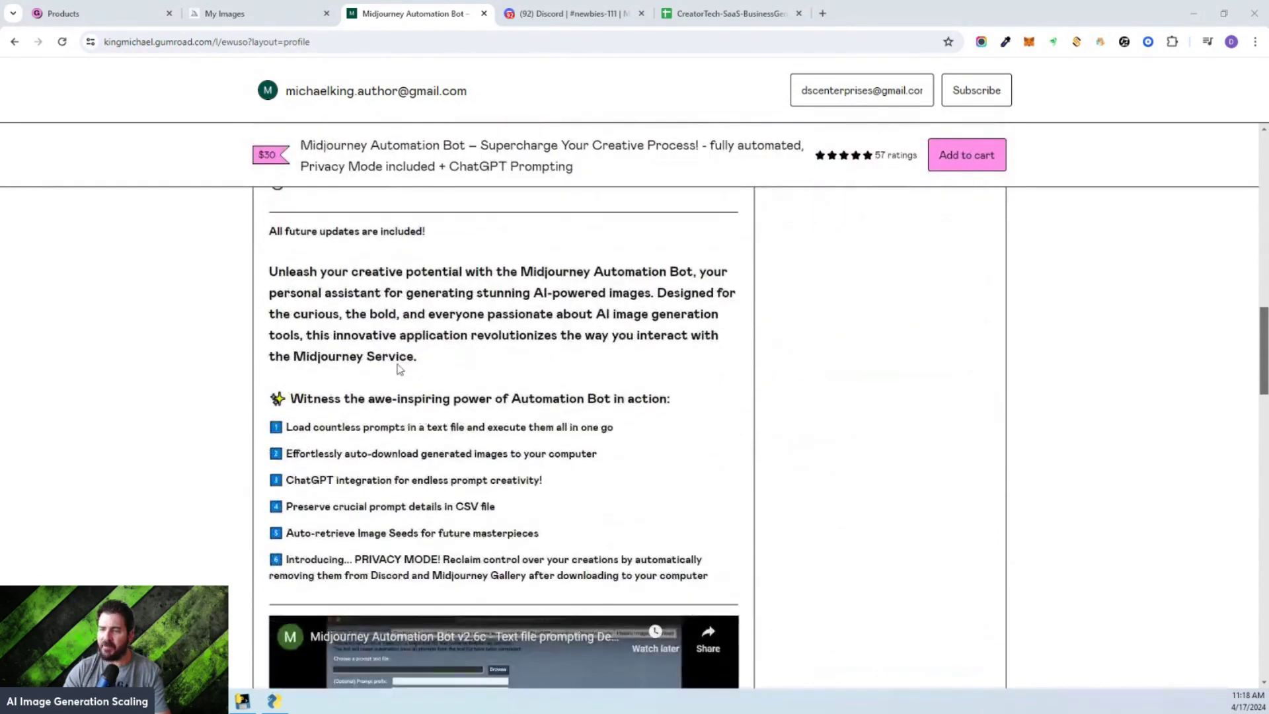
pyautogui.scroll(-12, 424, 557)
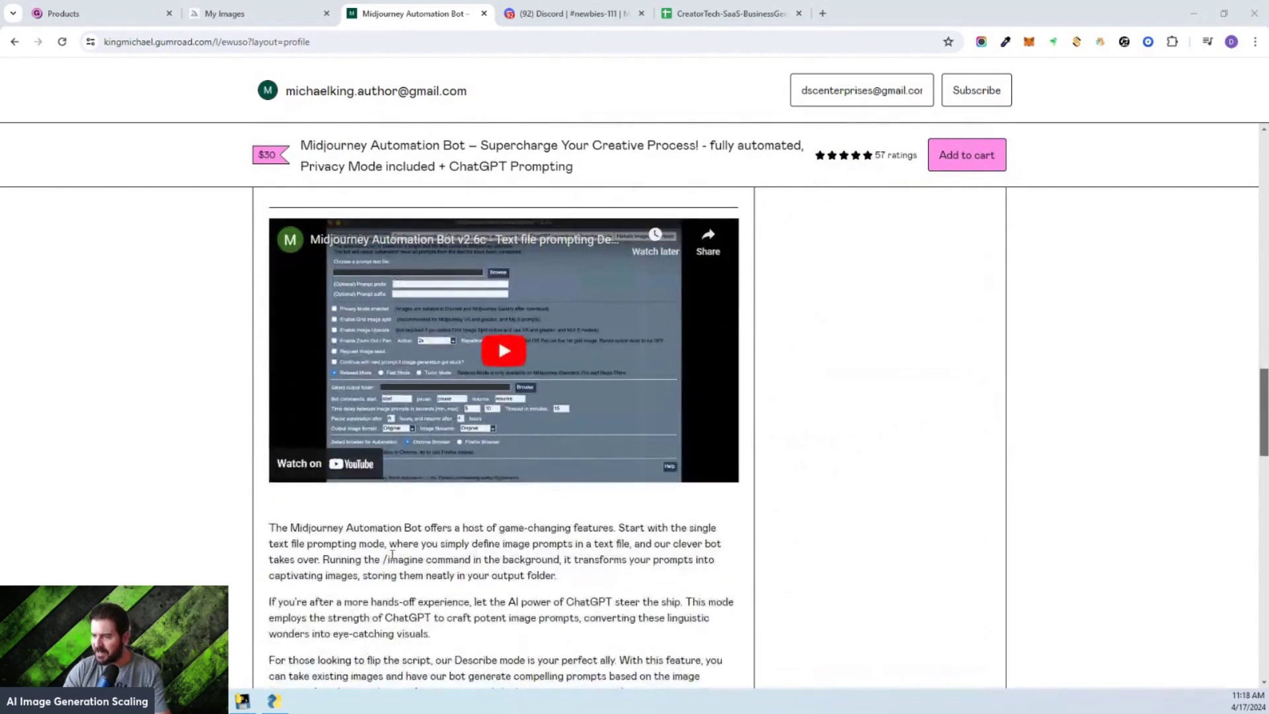
pyautogui.scroll(15, 390, 559)
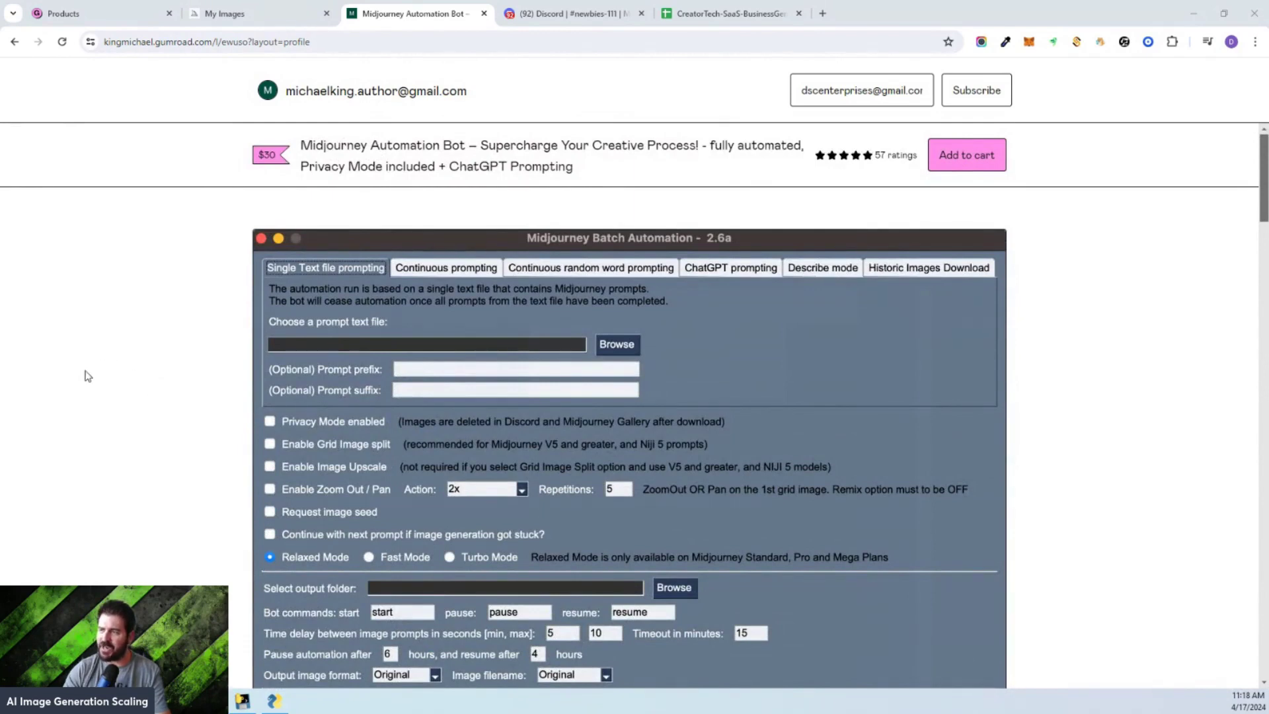
pyautogui.click(522, 18)
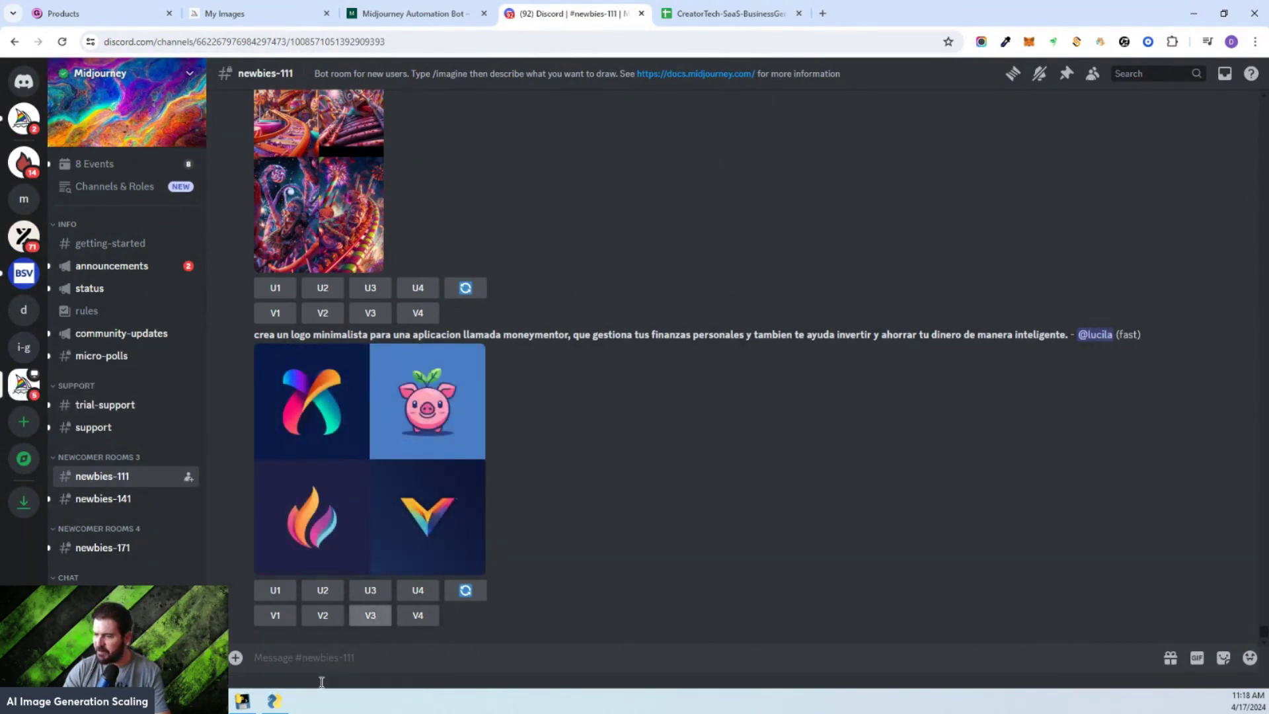
# Step: Open Midjourney Batch Automation 2.9b and reposition its window up and left over Discord
pyautogui.click(277, 705)
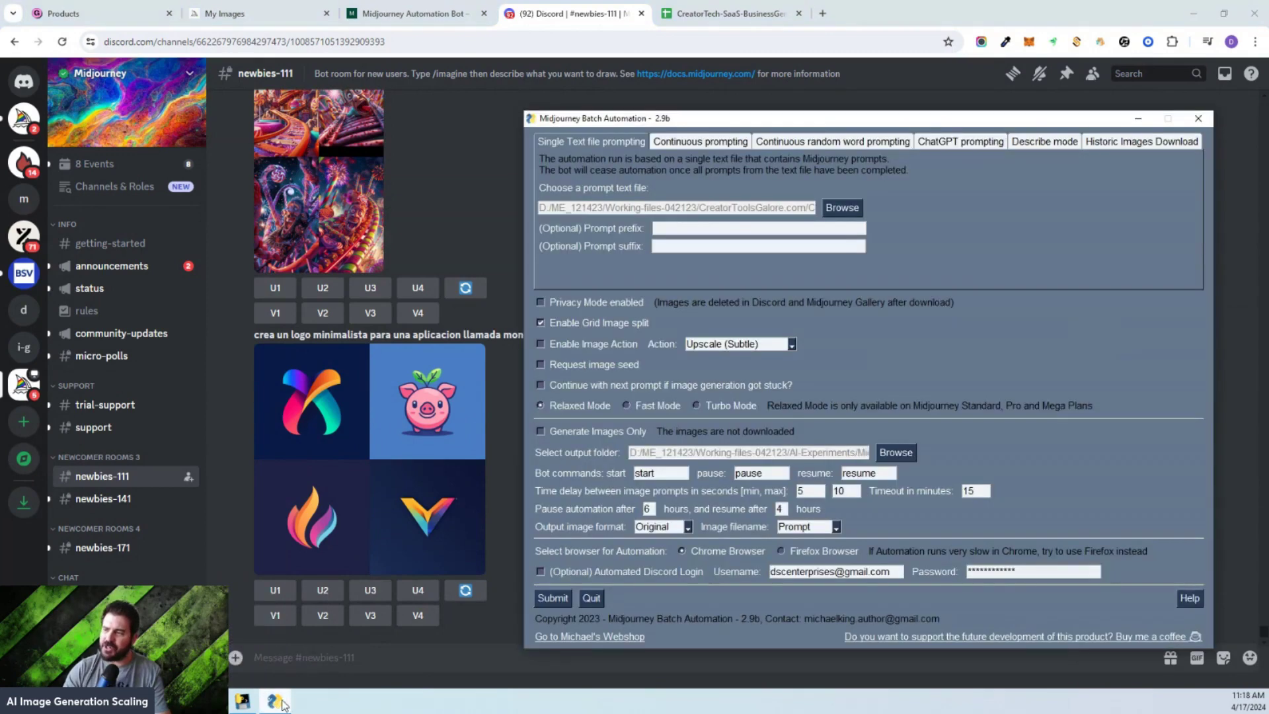
pyautogui.moveTo(730, 119); pyautogui.dragTo(400, 93)
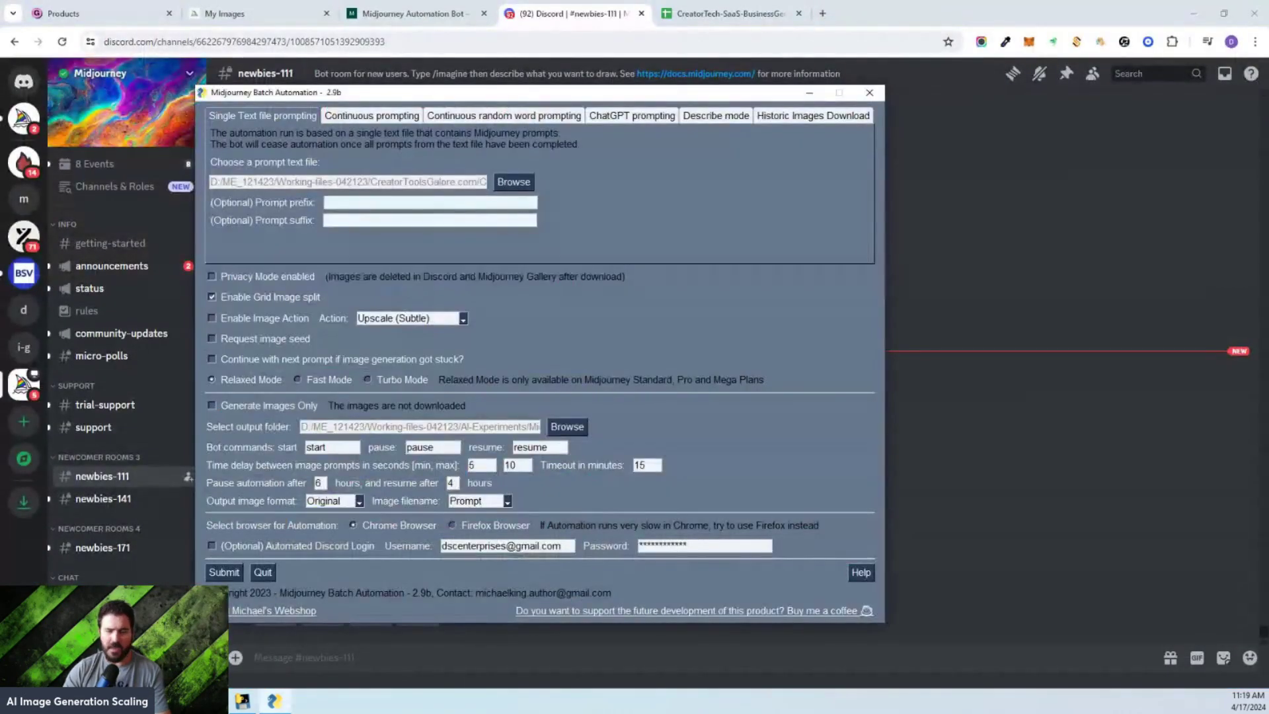
pyautogui.moveTo(366, 94); pyautogui.dragTo(400, 97)
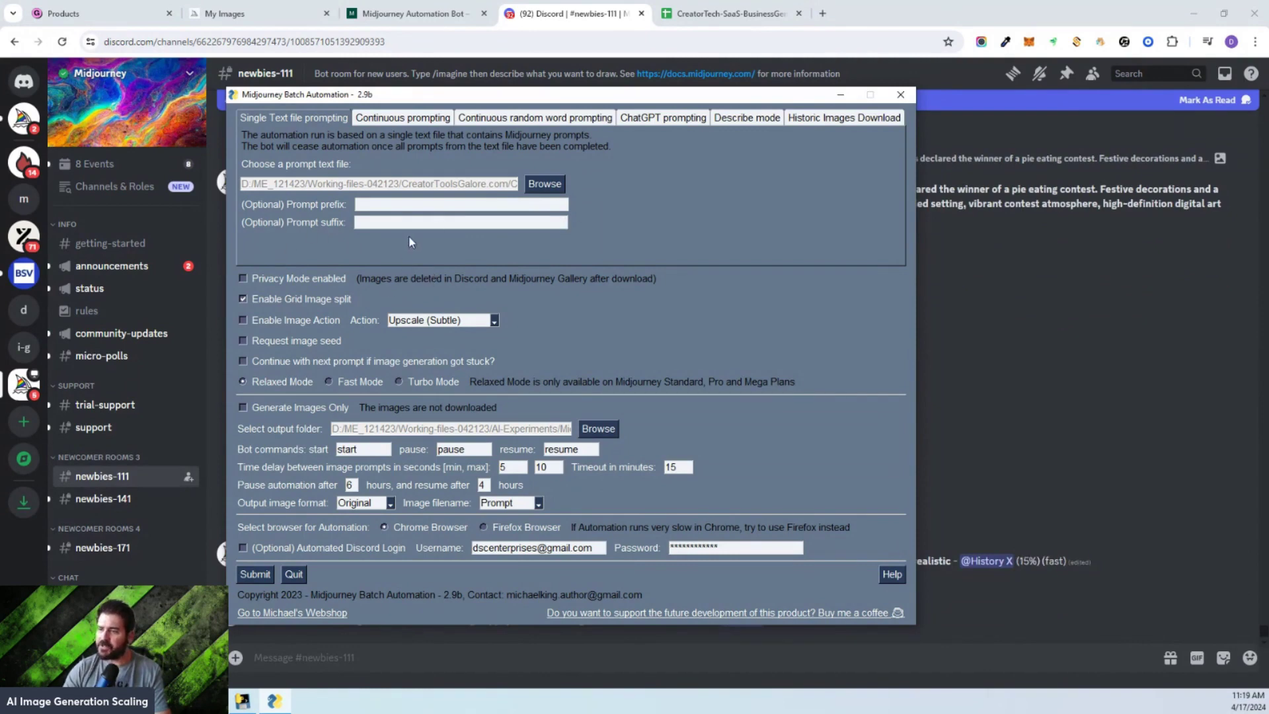
# Step: Open the CreatorTech prompts spreadsheet and widen the Brand Design Prompt column AE
pyautogui.click(705, 14)
pyautogui.click(705, 14)
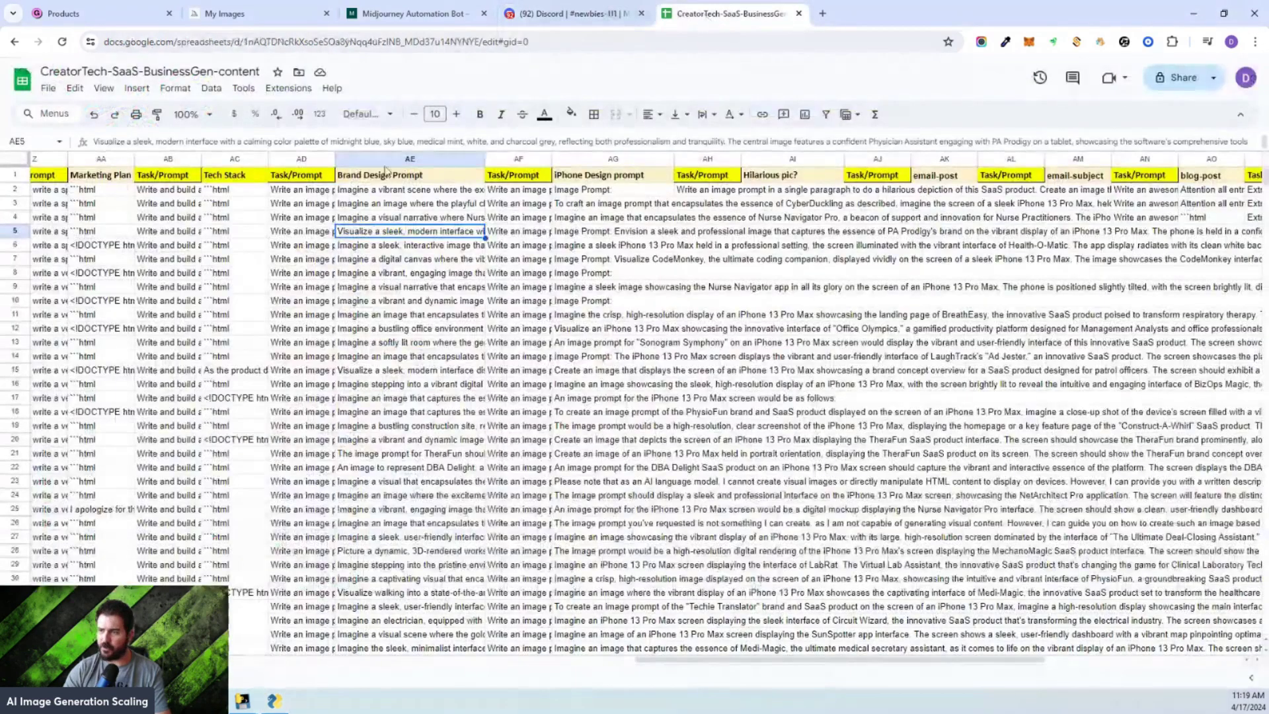
pyautogui.moveTo(487, 159); pyautogui.dragTo(624, 159)
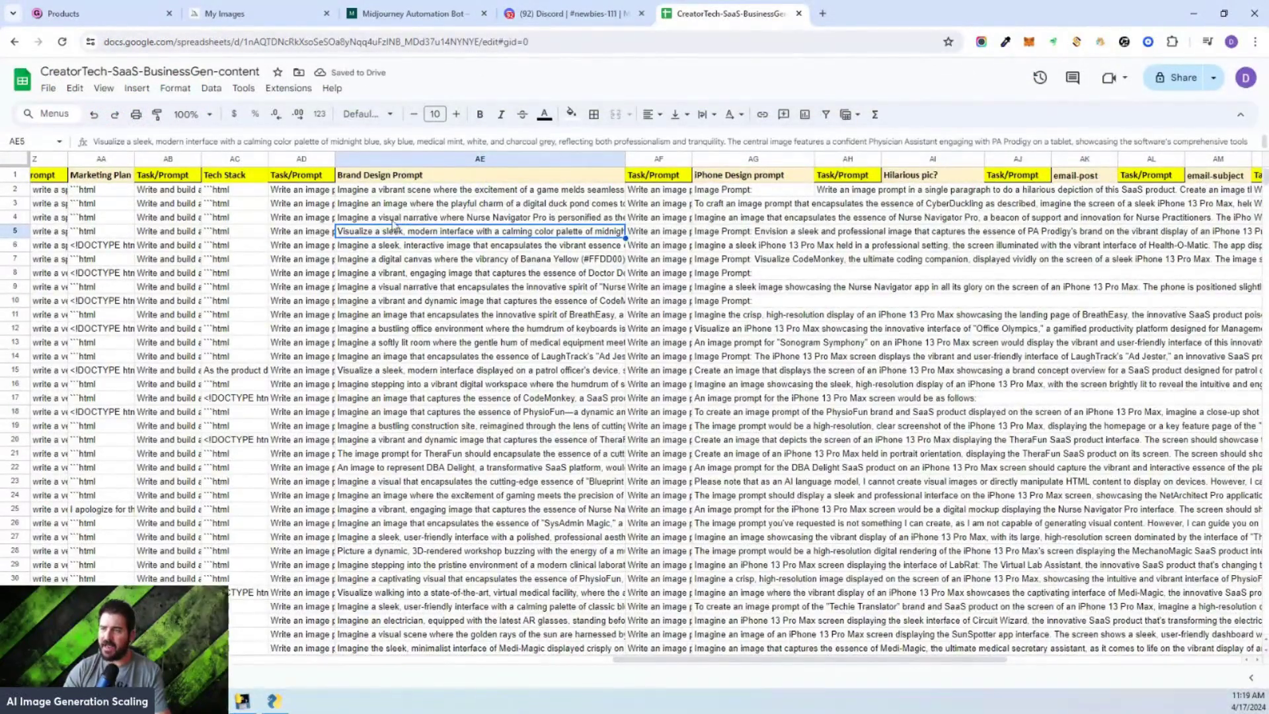
pyautogui.click(375, 191)
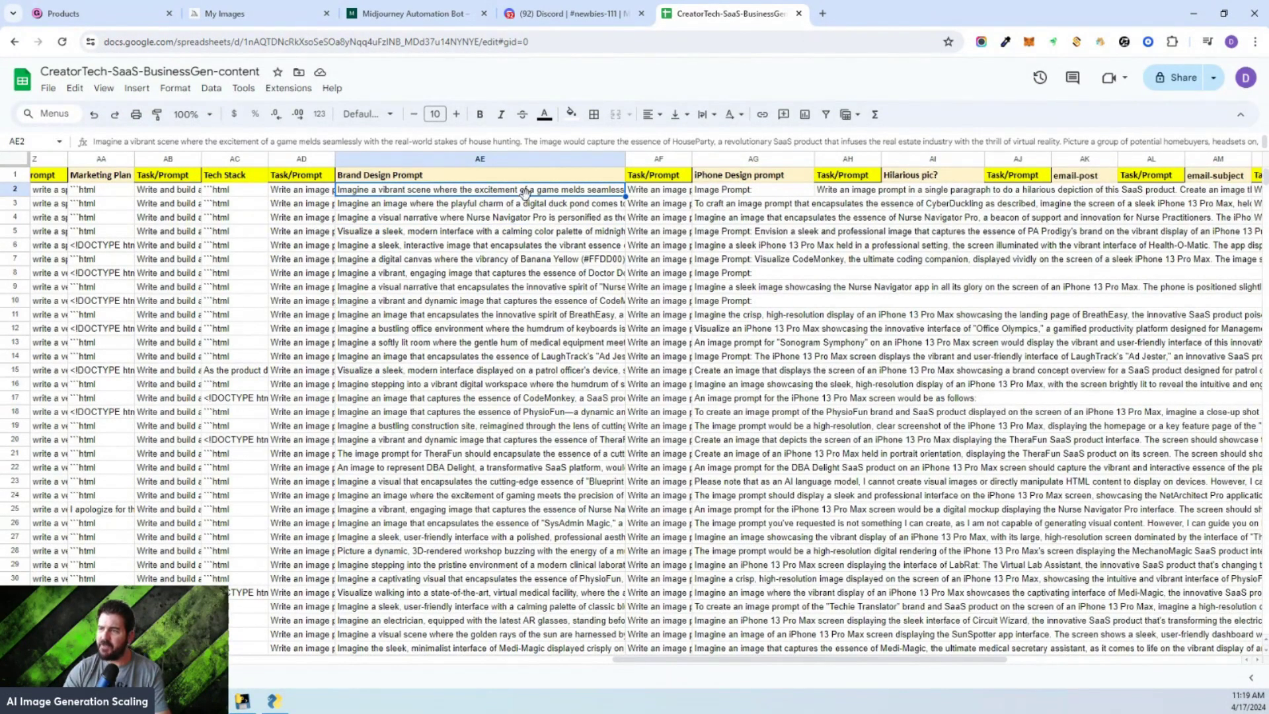
pyautogui.moveTo(692, 159); pyautogui.dragTo(729, 164)
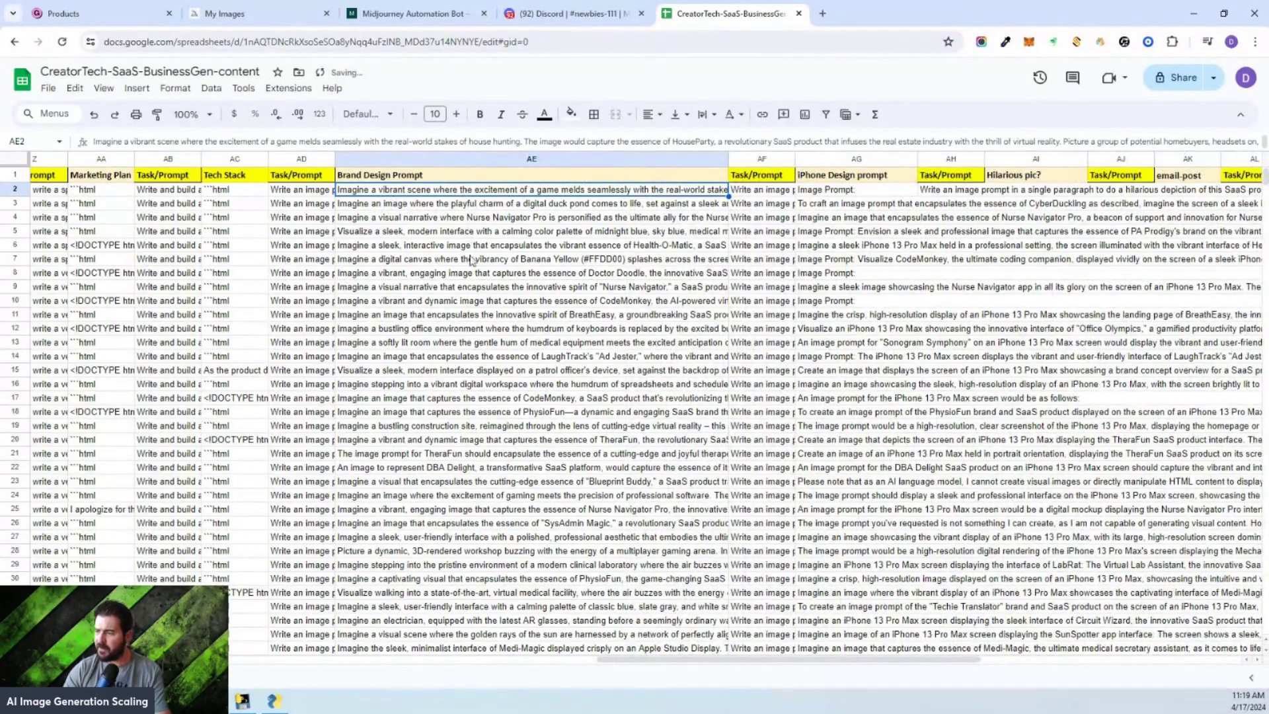
pyautogui.click(425, 160)
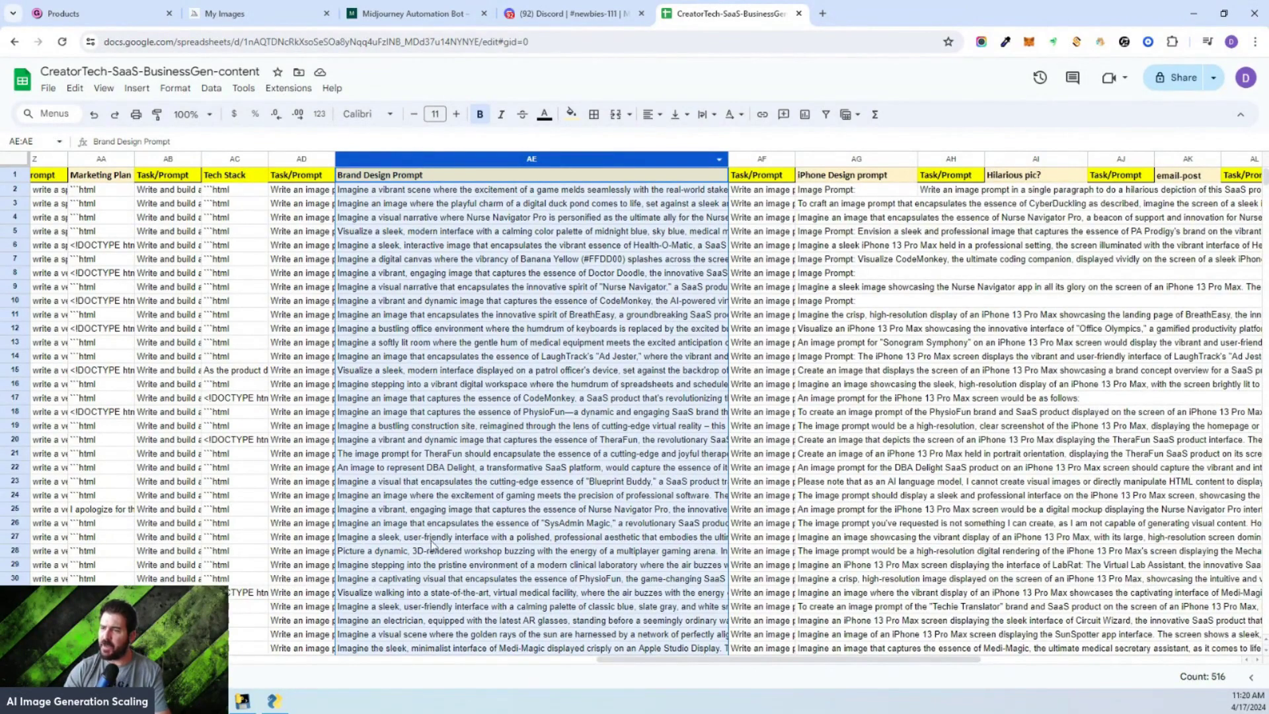
pyautogui.click(432, 195)
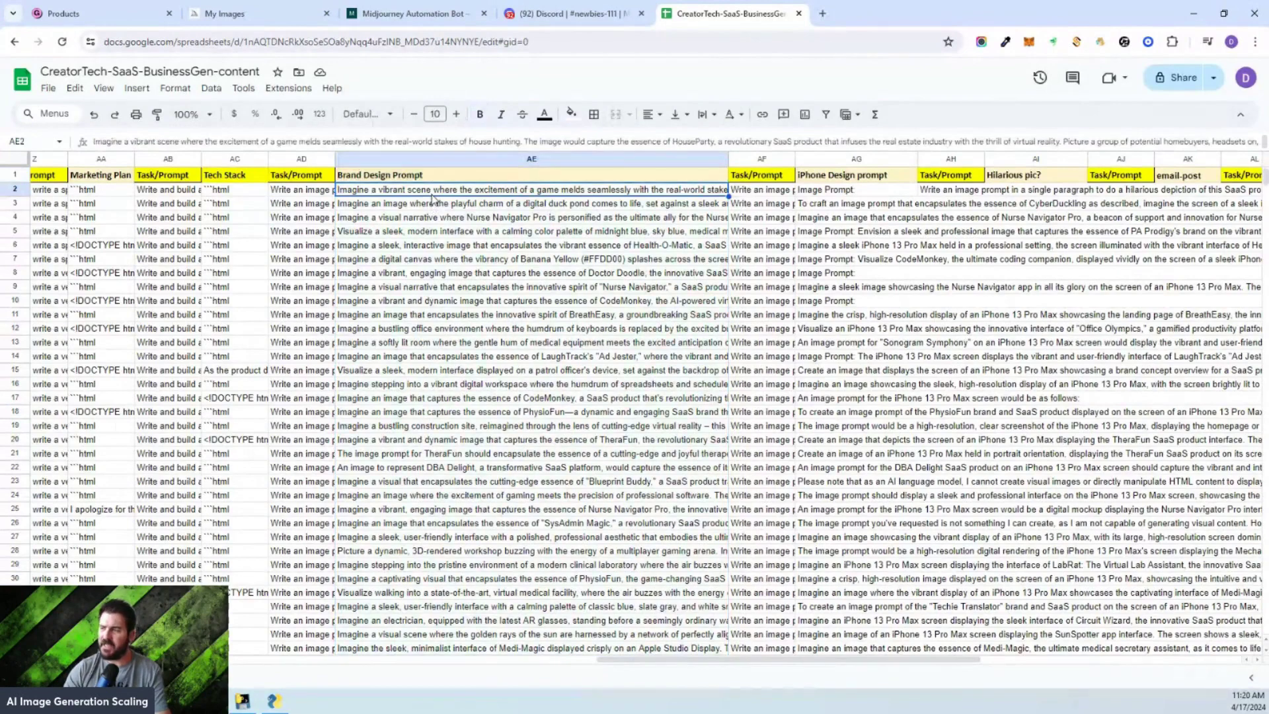
# Step: Read the full prompts in cells AE2 and AE19, then narrow column AE back somewhat
pyautogui.doubleClick(640, 189)
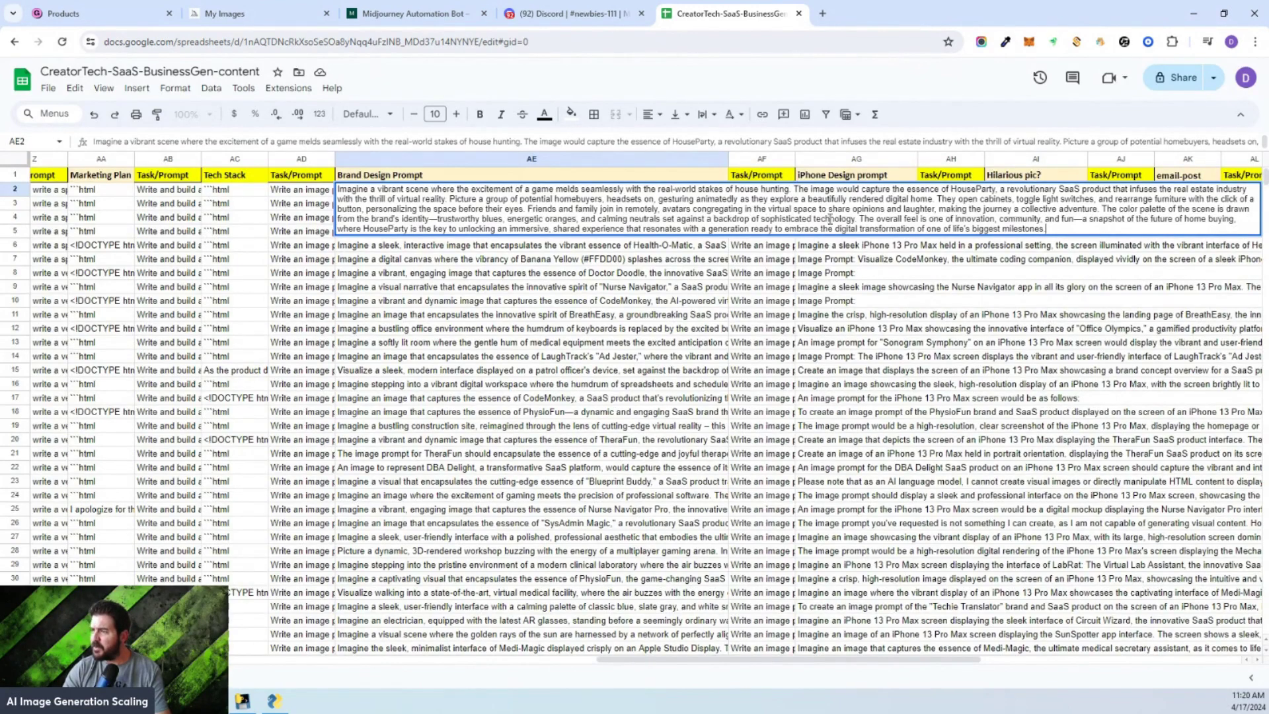
pyautogui.click(461, 275)
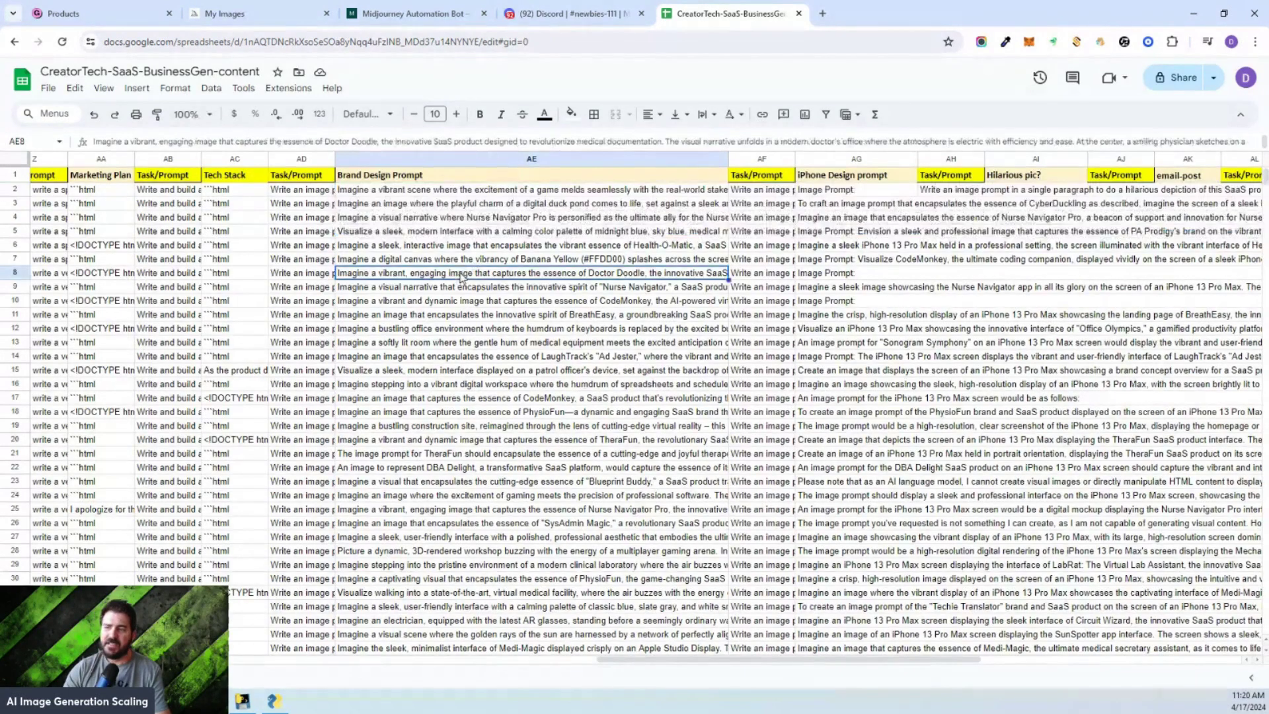
pyautogui.click(431, 423)
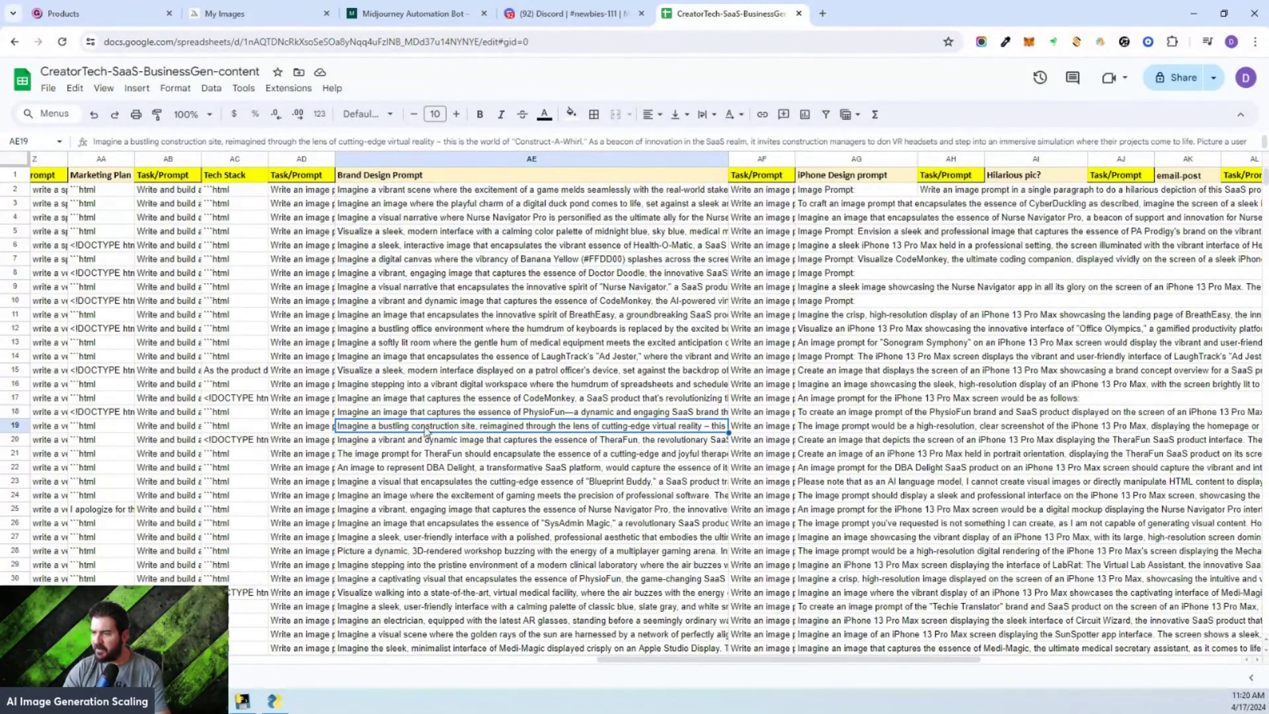
pyautogui.doubleClick(426, 431)
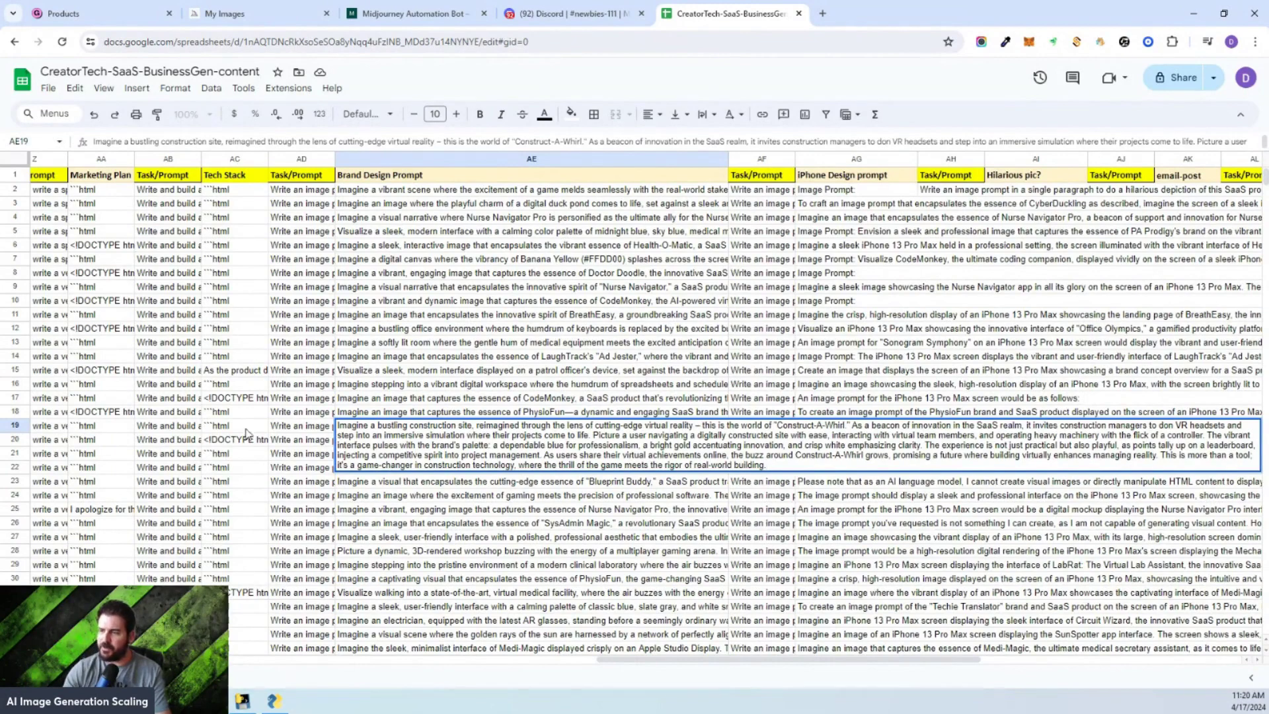
pyautogui.click(565, 316)
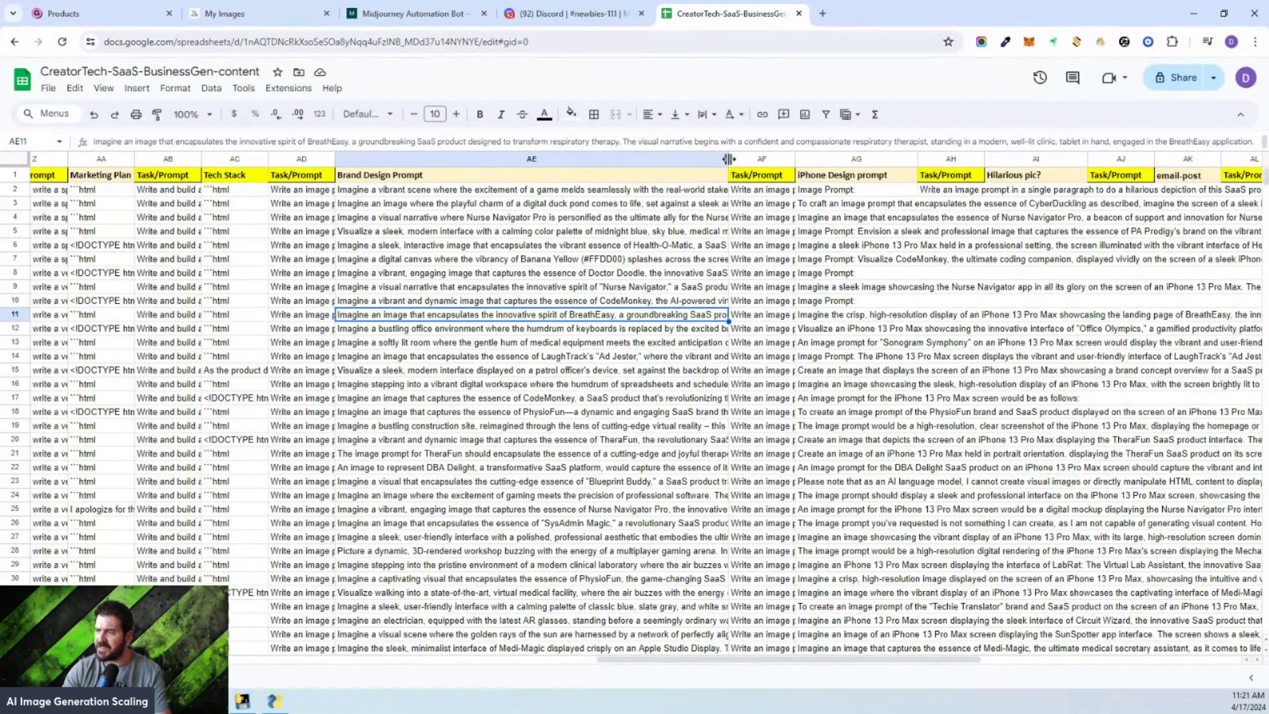
pyautogui.moveTo(728, 160); pyautogui.dragTo(619, 167)
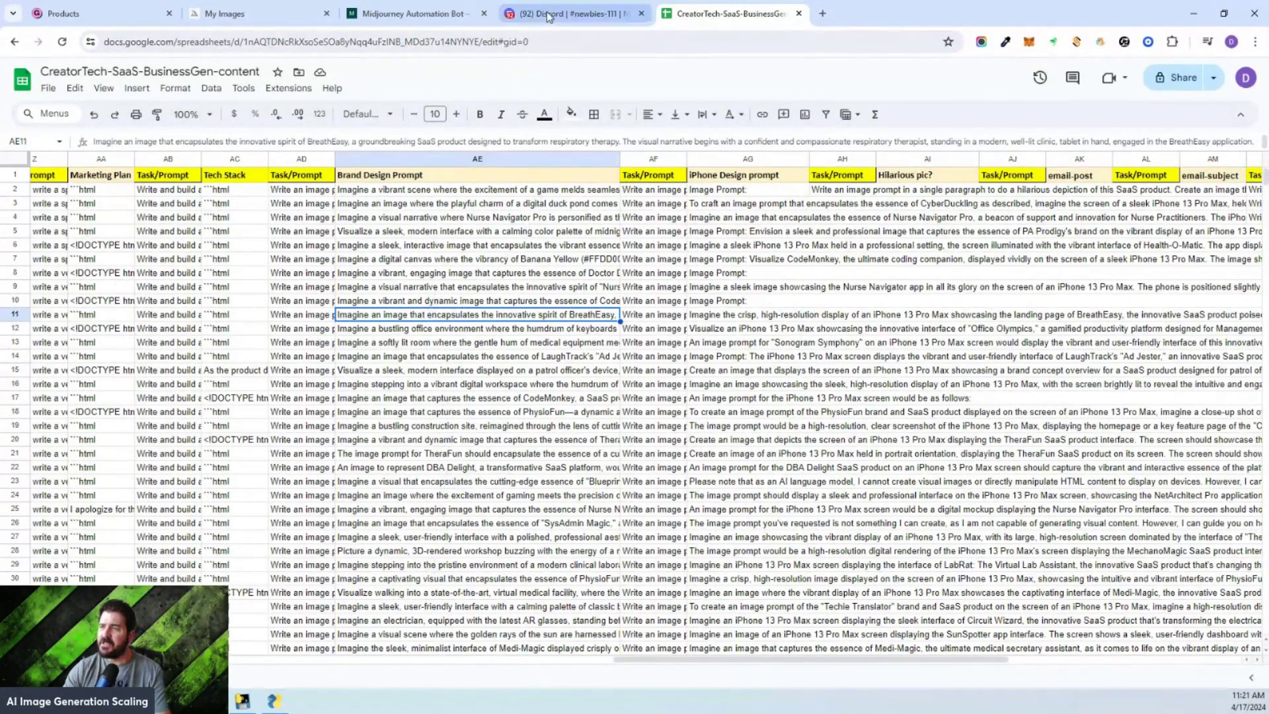
# Step: Bring the automation window back over Discord, cancelling a prompt-file change to keep the current file
pyautogui.click(525, 14)
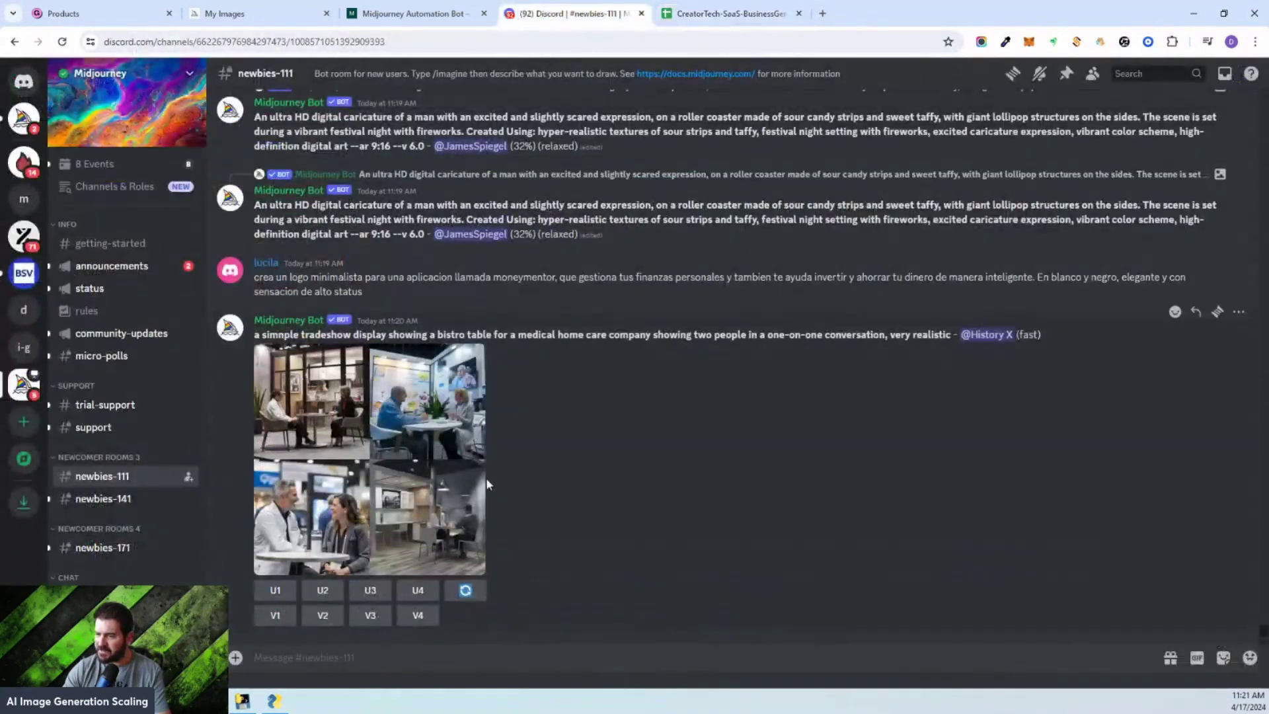
pyautogui.click(275, 701)
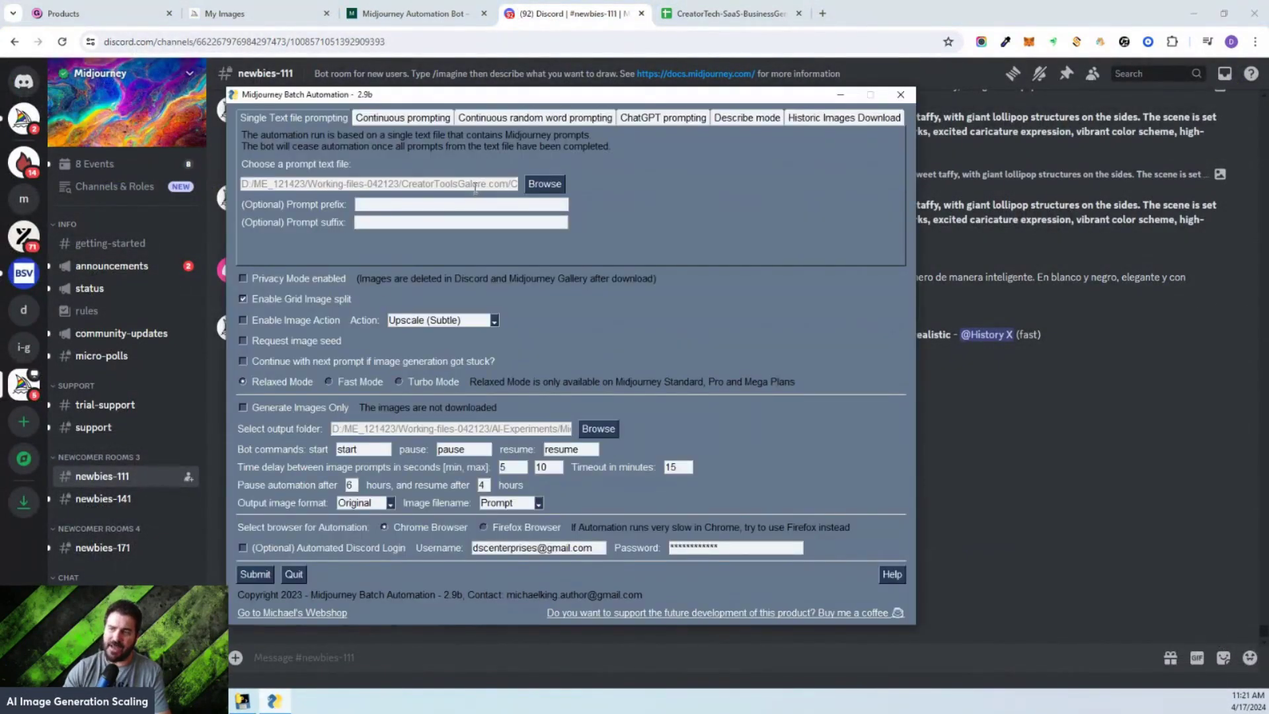
pyautogui.click(550, 190)
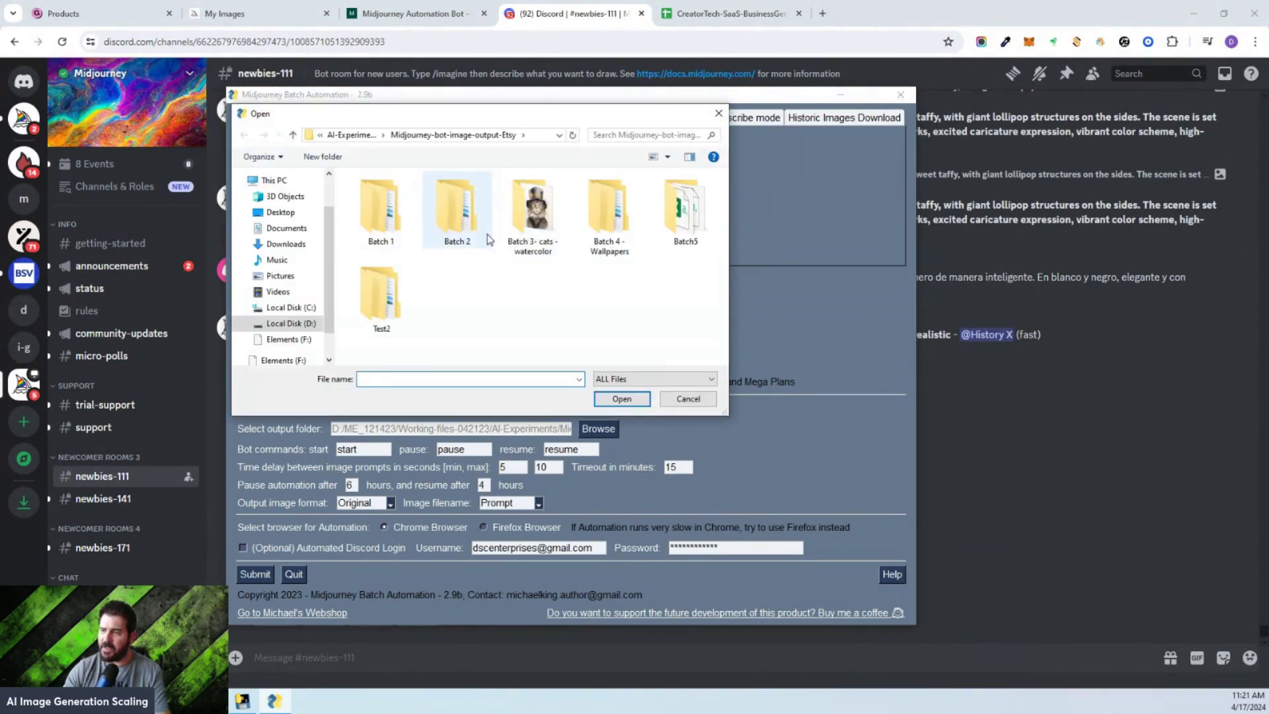
pyautogui.click(694, 401)
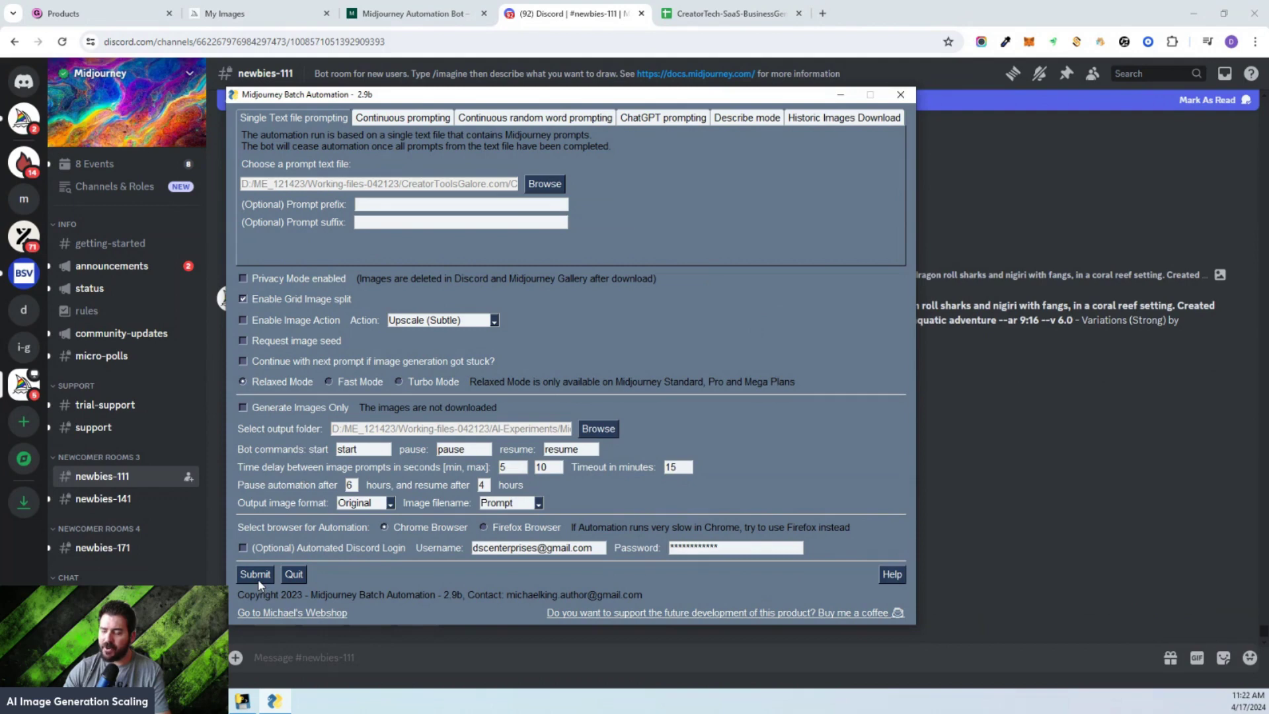
# Step: Create a 'Youtube Test' folder under Midjourney-bot-image-output-Etsy and select it as output folder
pyautogui.click(598, 428)
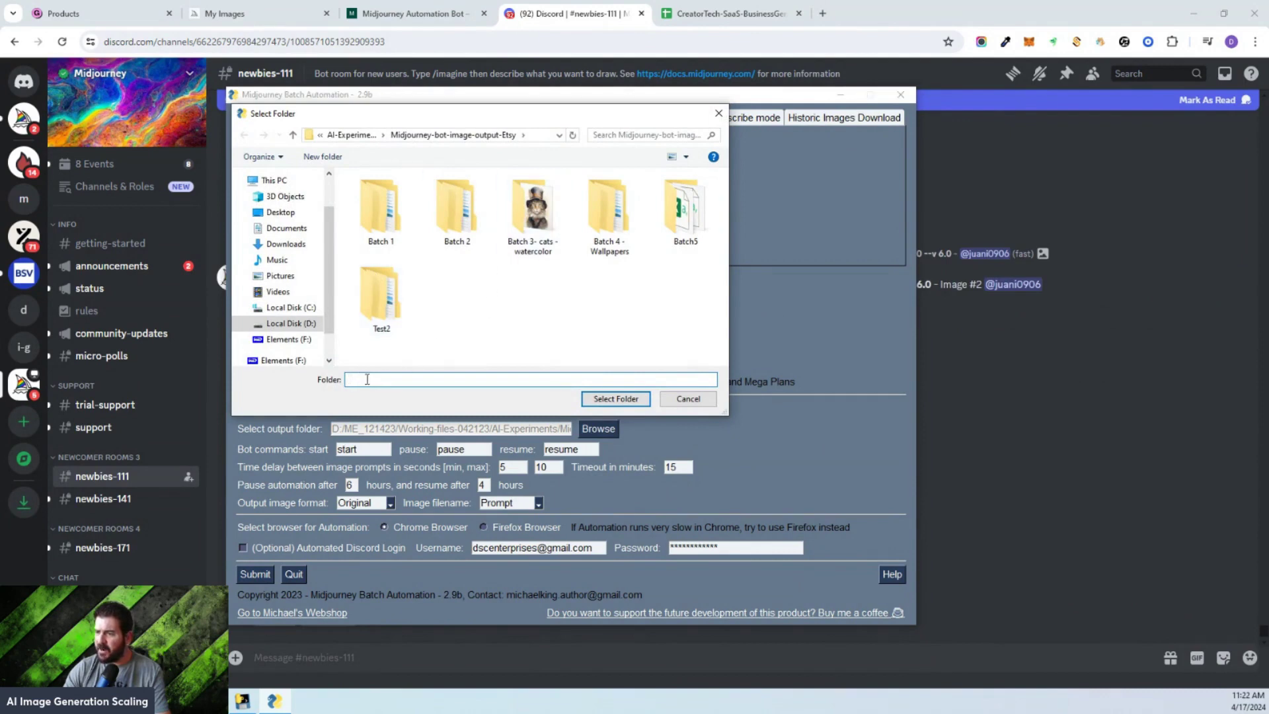
pyautogui.click(323, 157)
pyautogui.write('Youtube Test')
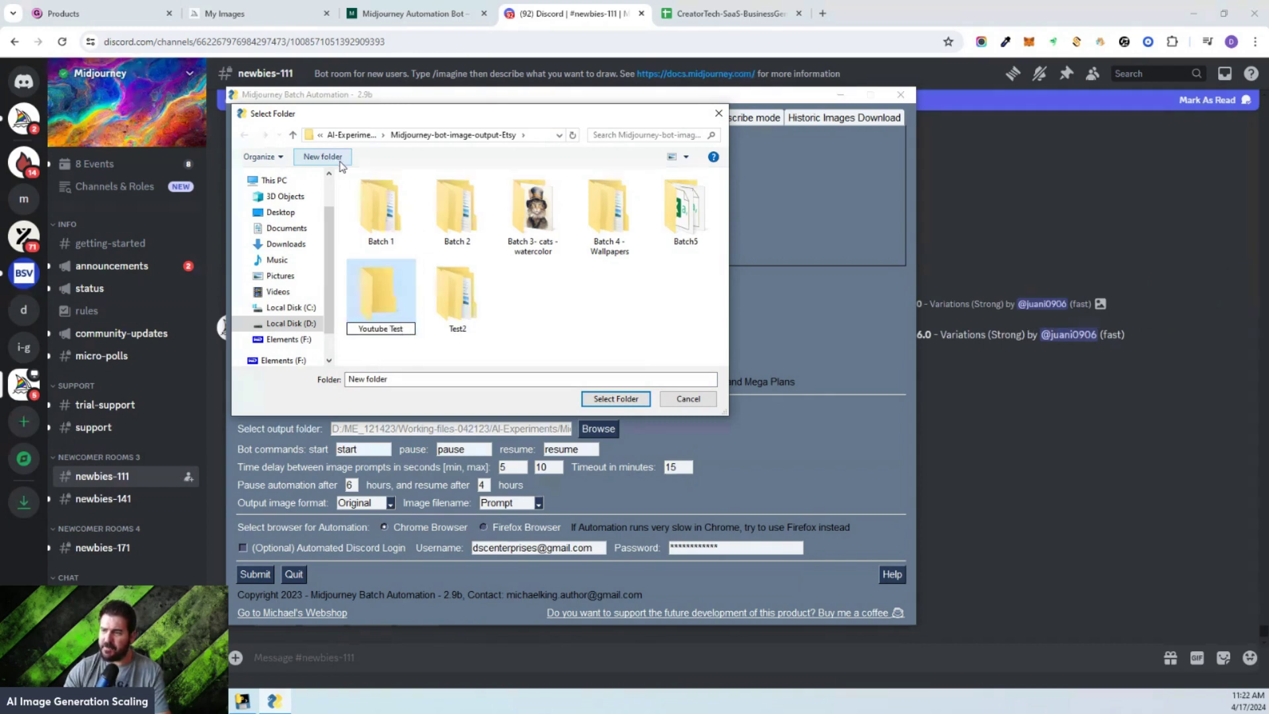
pyautogui.click(384, 340)
pyautogui.doubleClick(443, 312)
pyautogui.click(612, 399)
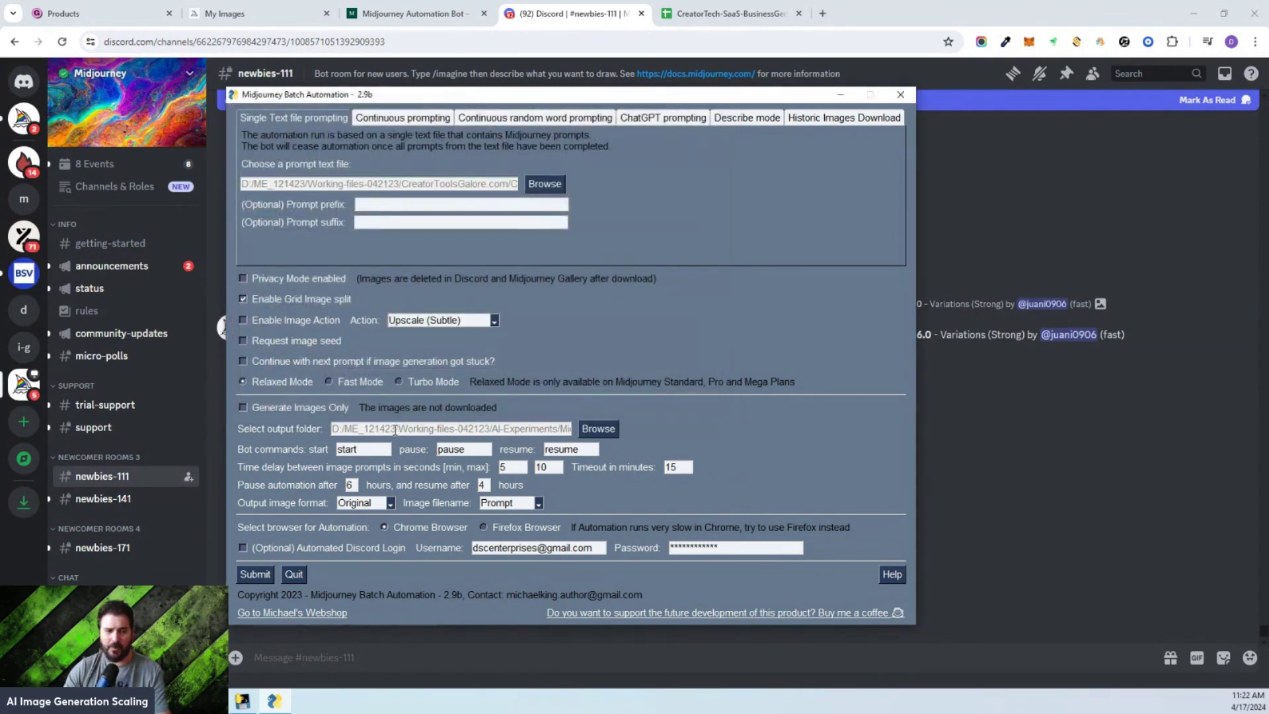
# Step: Submit the settings so the automation opens its own Chrome window logged into Discord
pyautogui.click(255, 574)
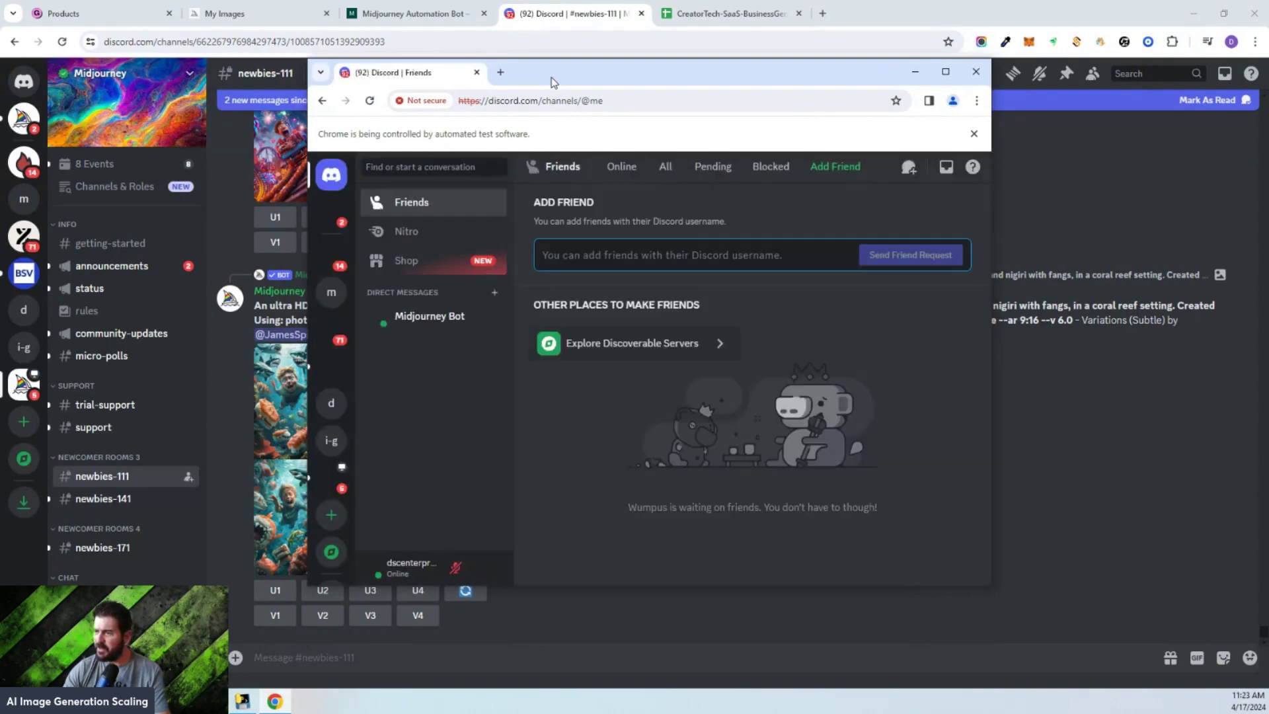
# Step: Maximize the automated Discord window, send 'start' to the Midjourney Bot, and show the automation console
pyautogui.doubleClick(554, 82)
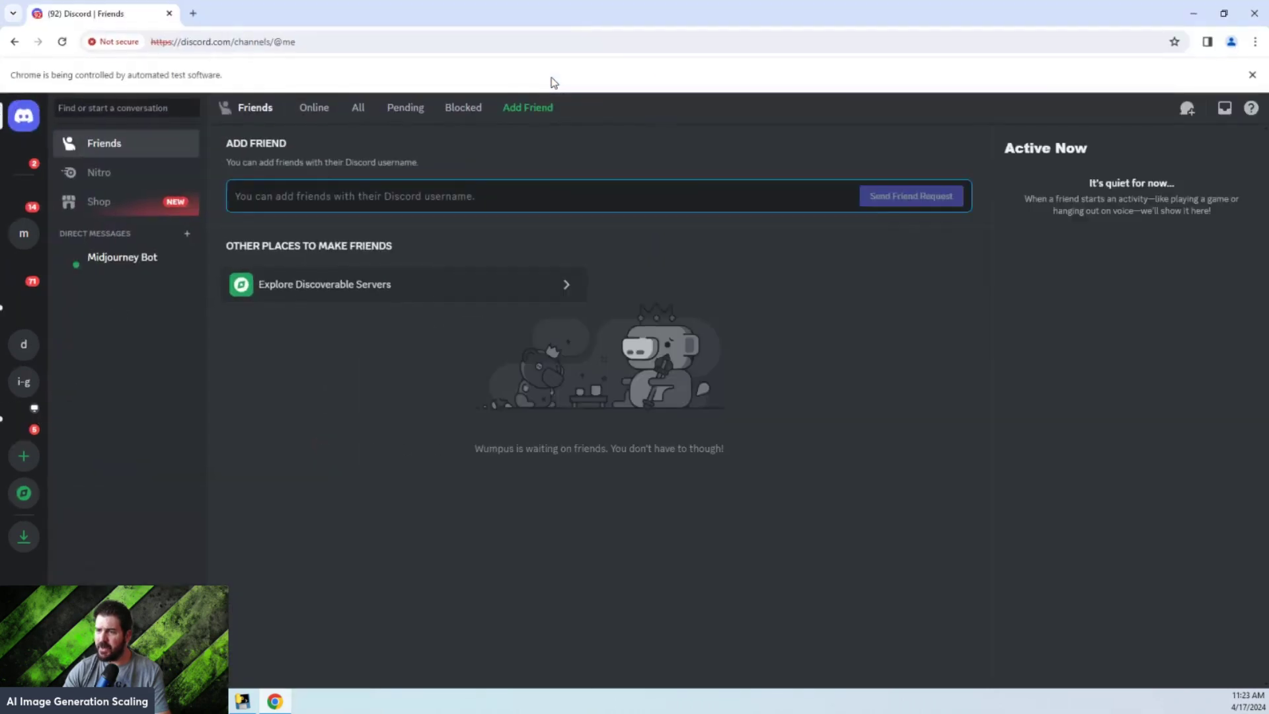
pyautogui.click(20, 422)
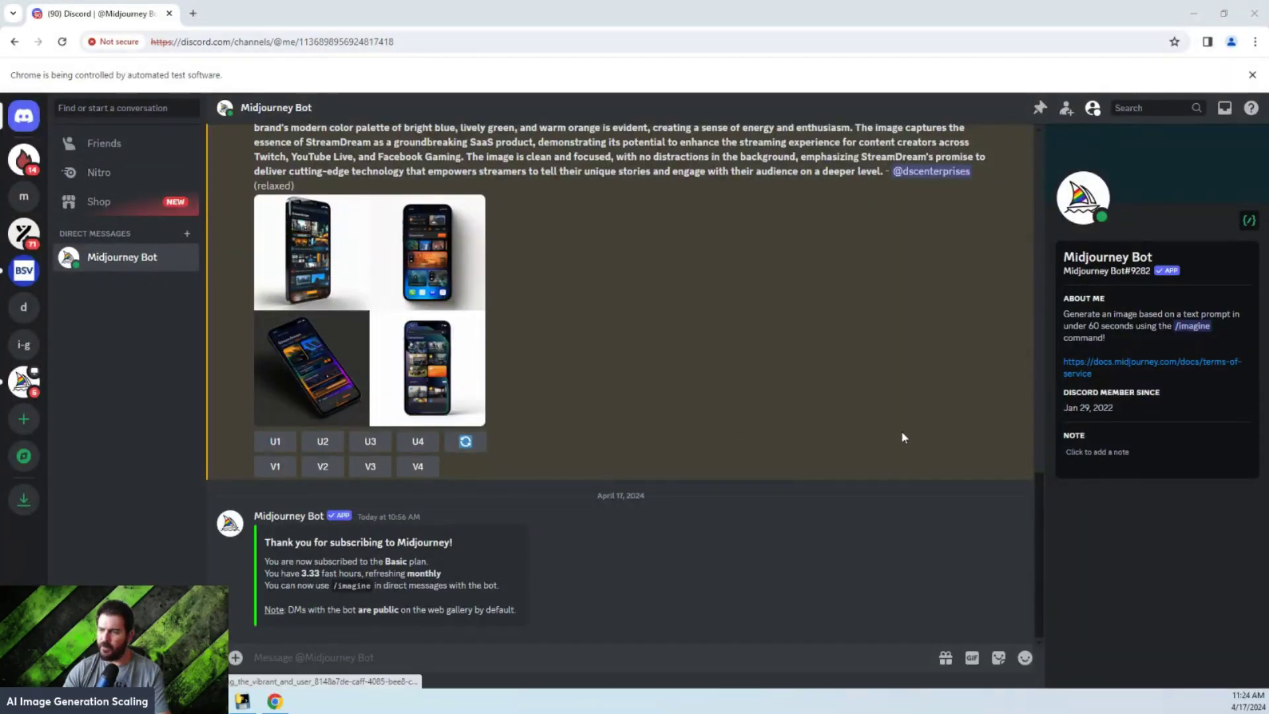
pyautogui.click(341, 657)
pyautogui.write('s')
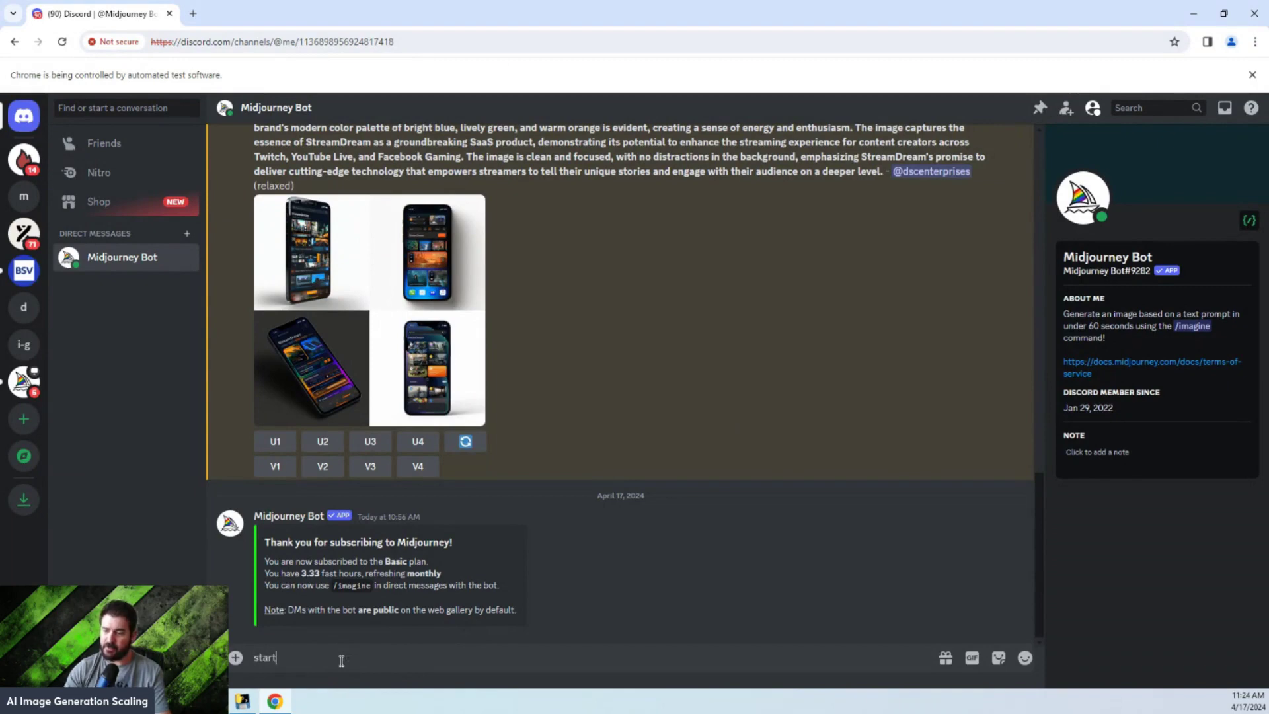
pyautogui.write('tart')
pyautogui.press('Return')
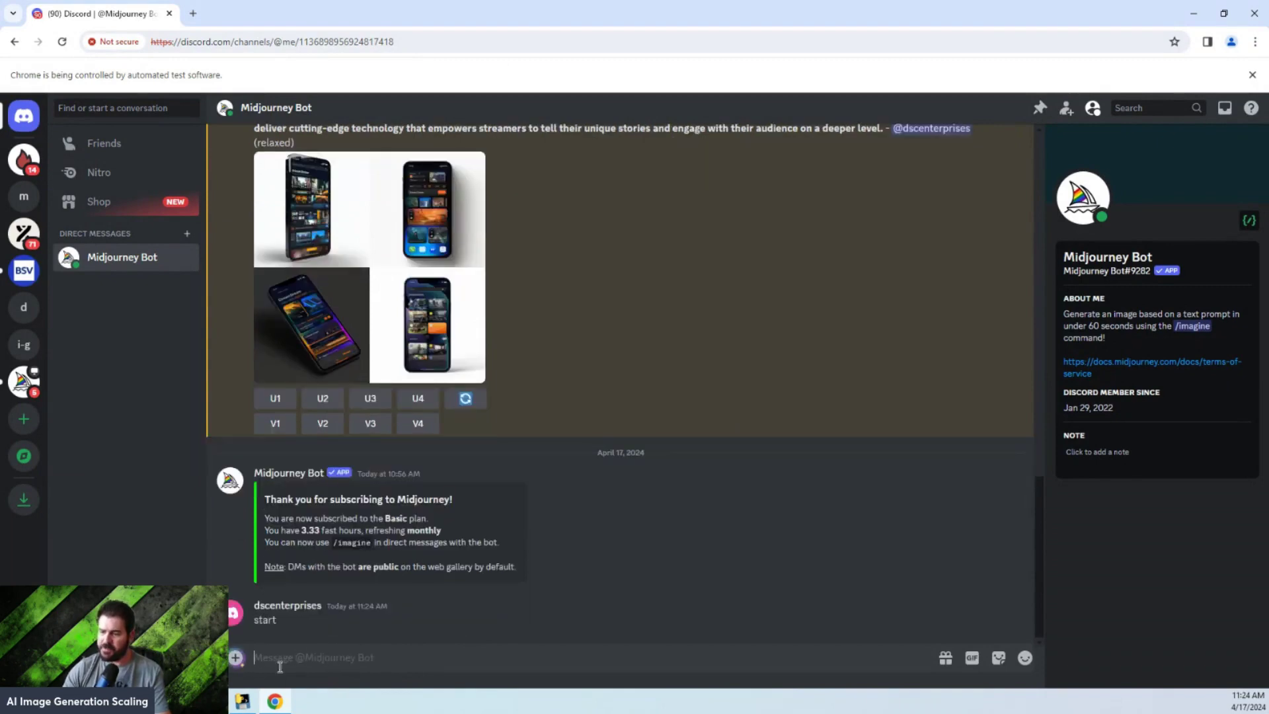
pyautogui.click(242, 701)
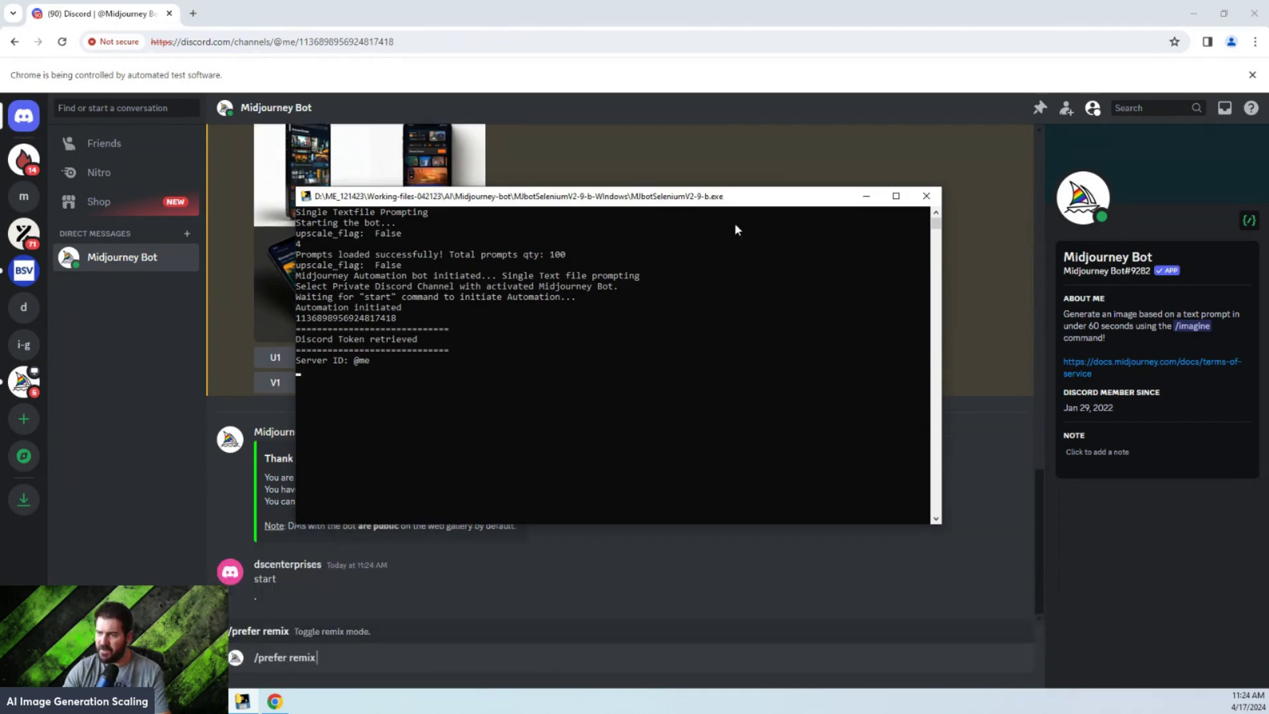
# Step: Enable remix mode with /remix, then select column AE, Brand Design Prompt, in the CreatorTech spreadsheet
pyautogui.click(866, 196)
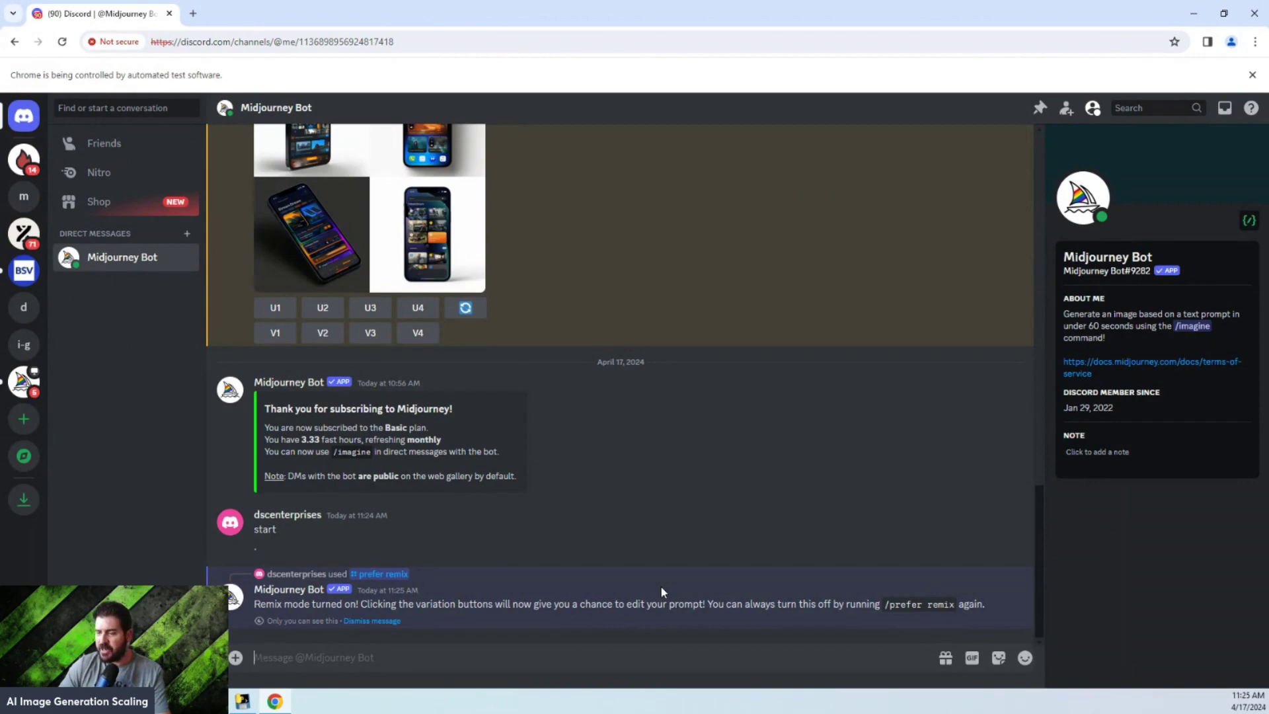
pyautogui.write('/remix')
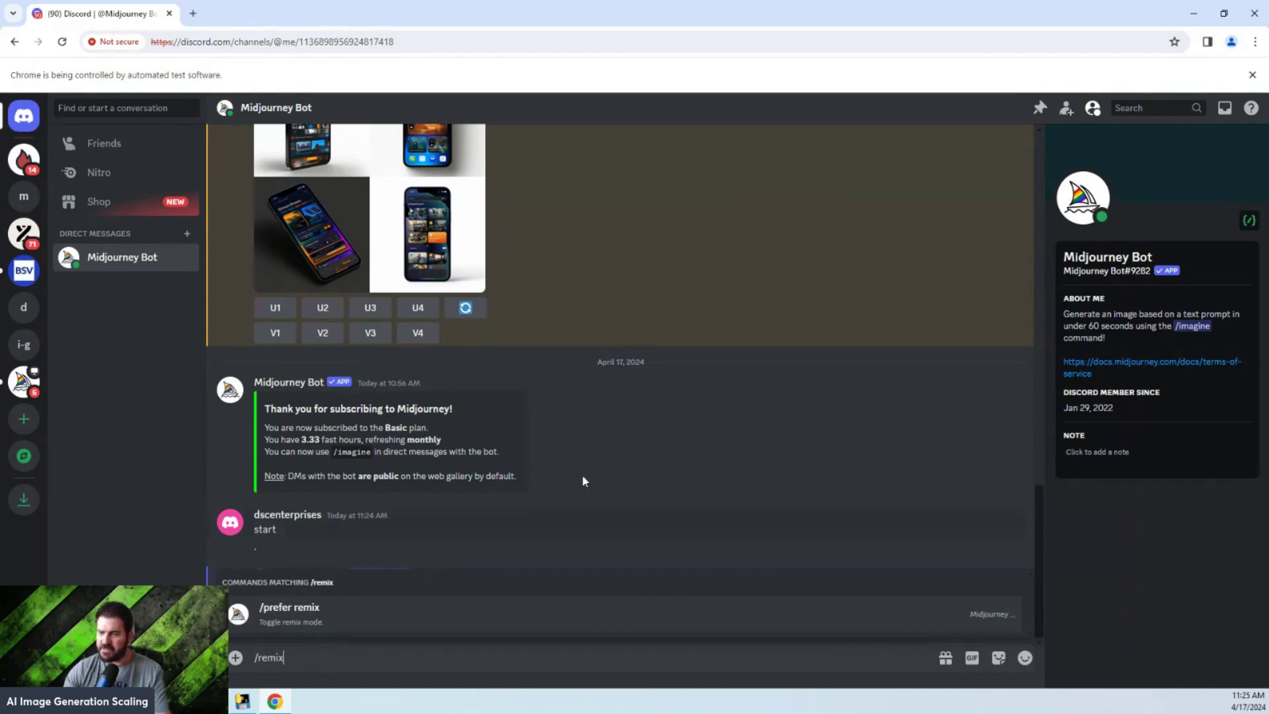
pyautogui.click(1191, 14)
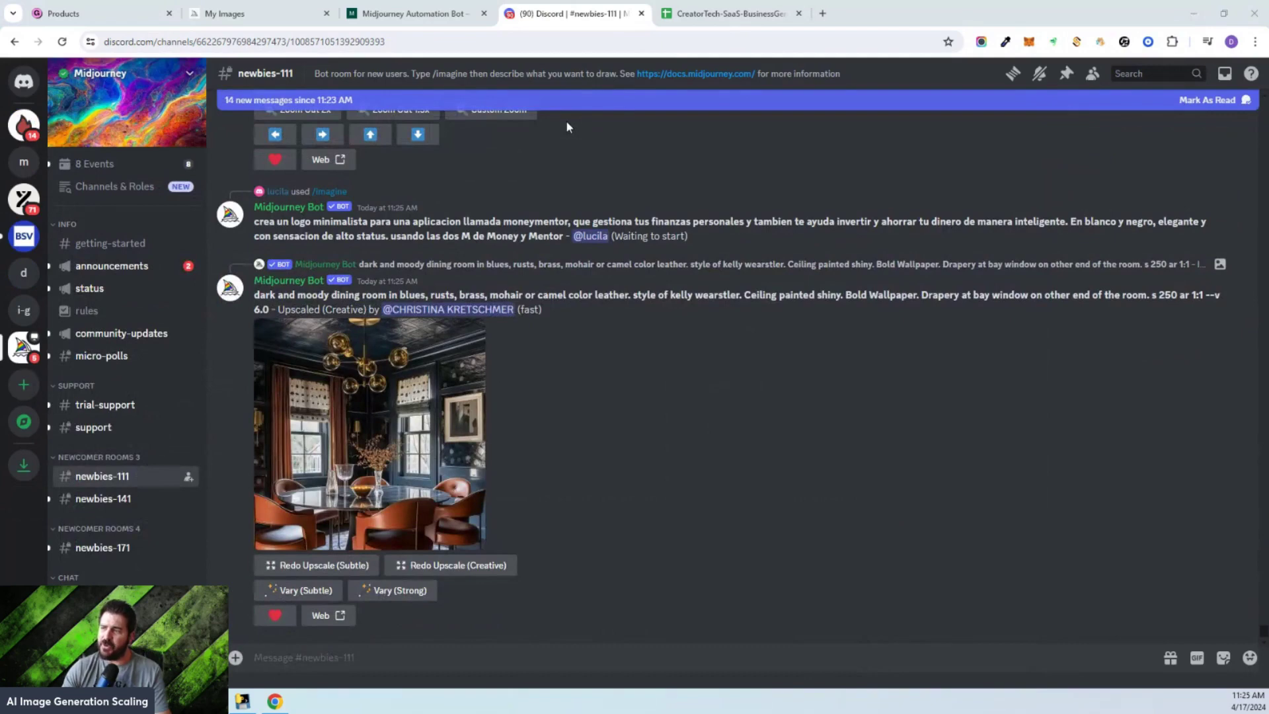
pyautogui.click(754, 13)
pyautogui.click(437, 161)
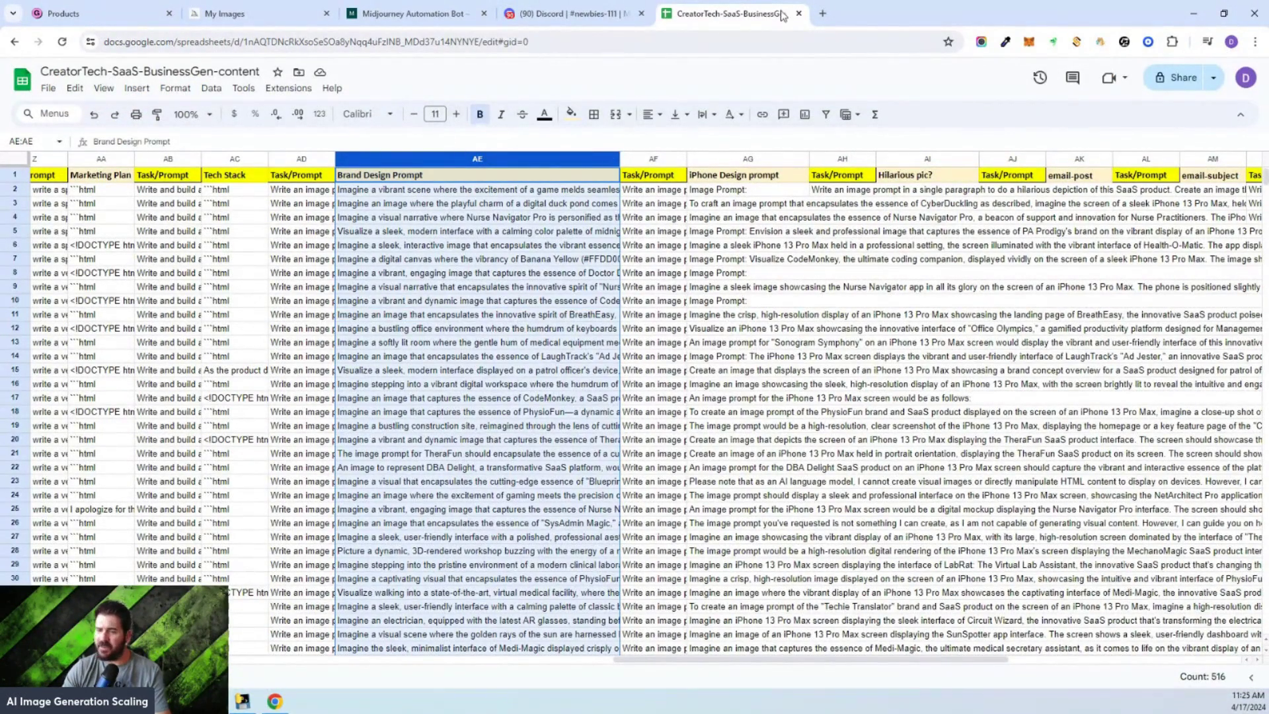
# Step: In the 115a-output folder, view the molecule dashboard mockup full screen
pyautogui.hotkey('alt', 'Tab')
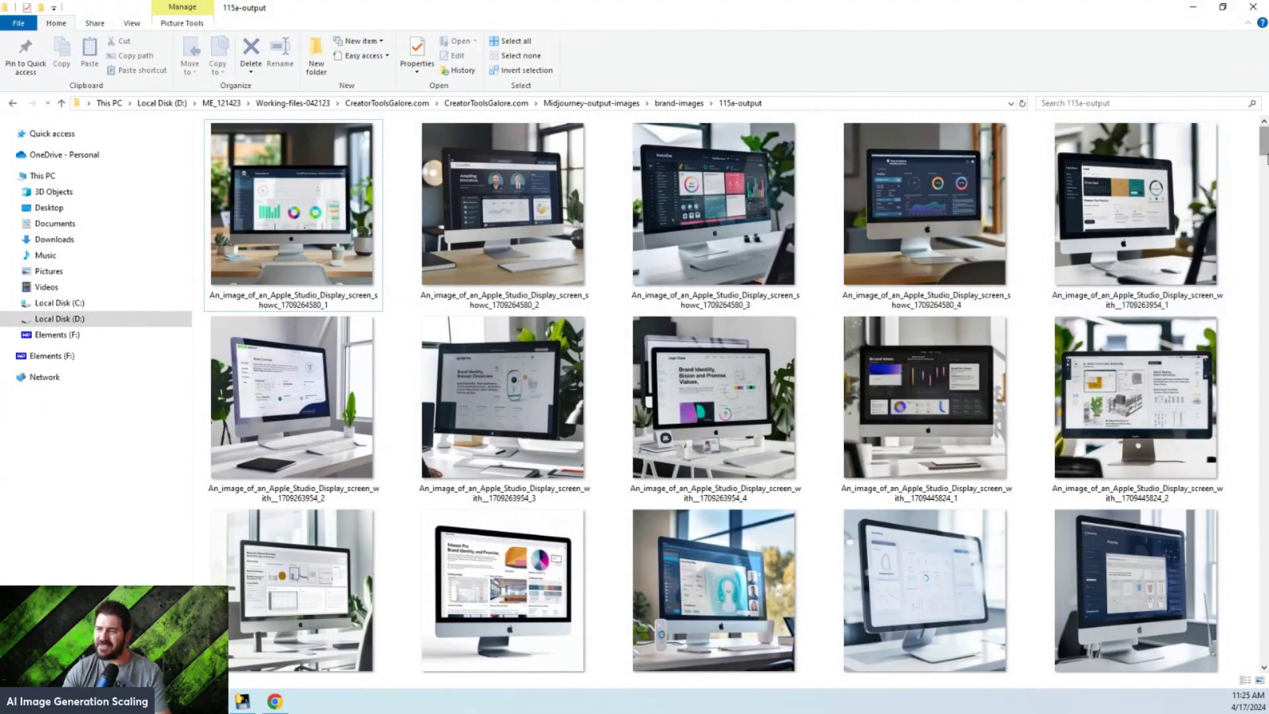
pyautogui.scroll(-5, 1264, 167)
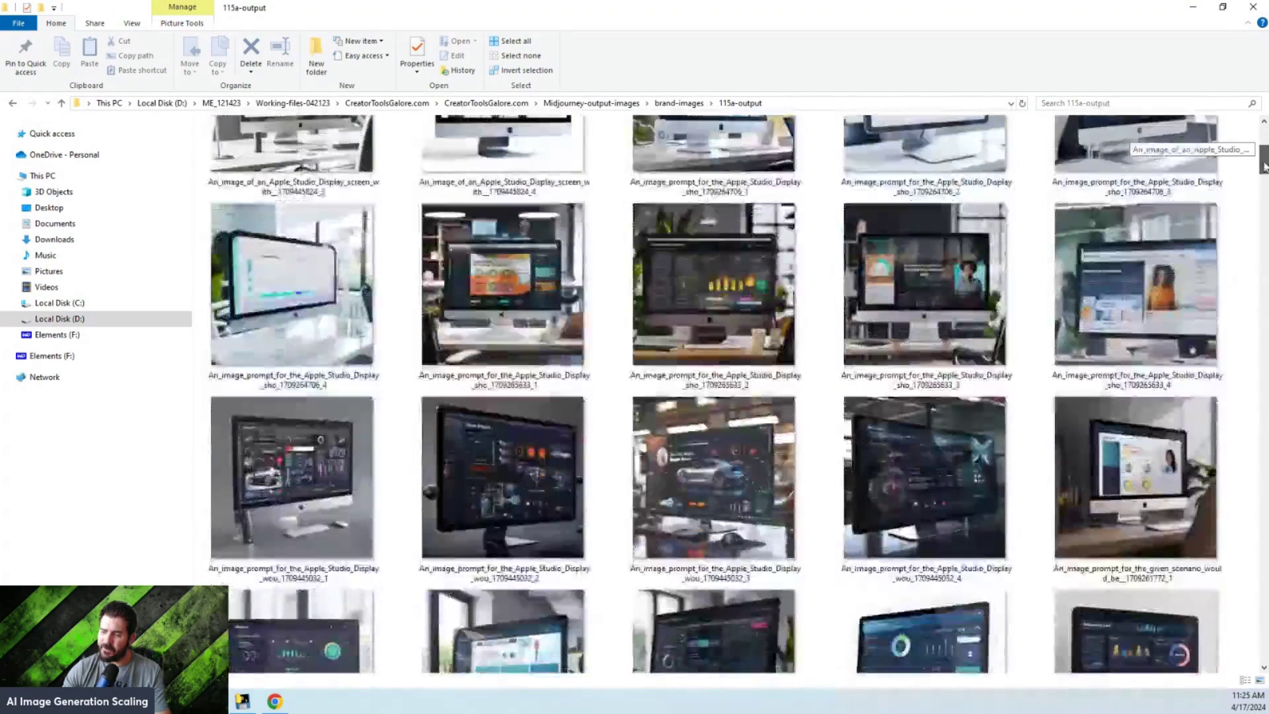
pyautogui.moveTo(1264, 166); pyautogui.dragTo(1263, 289)
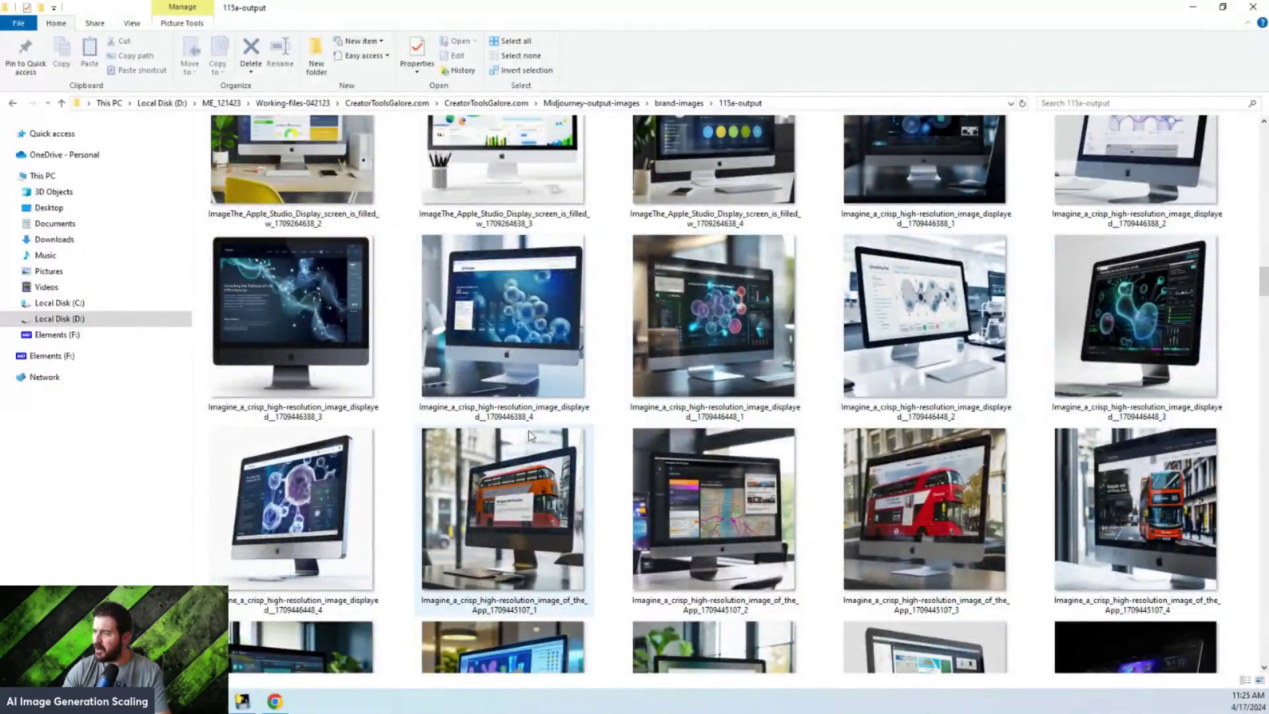
pyautogui.click(734, 313)
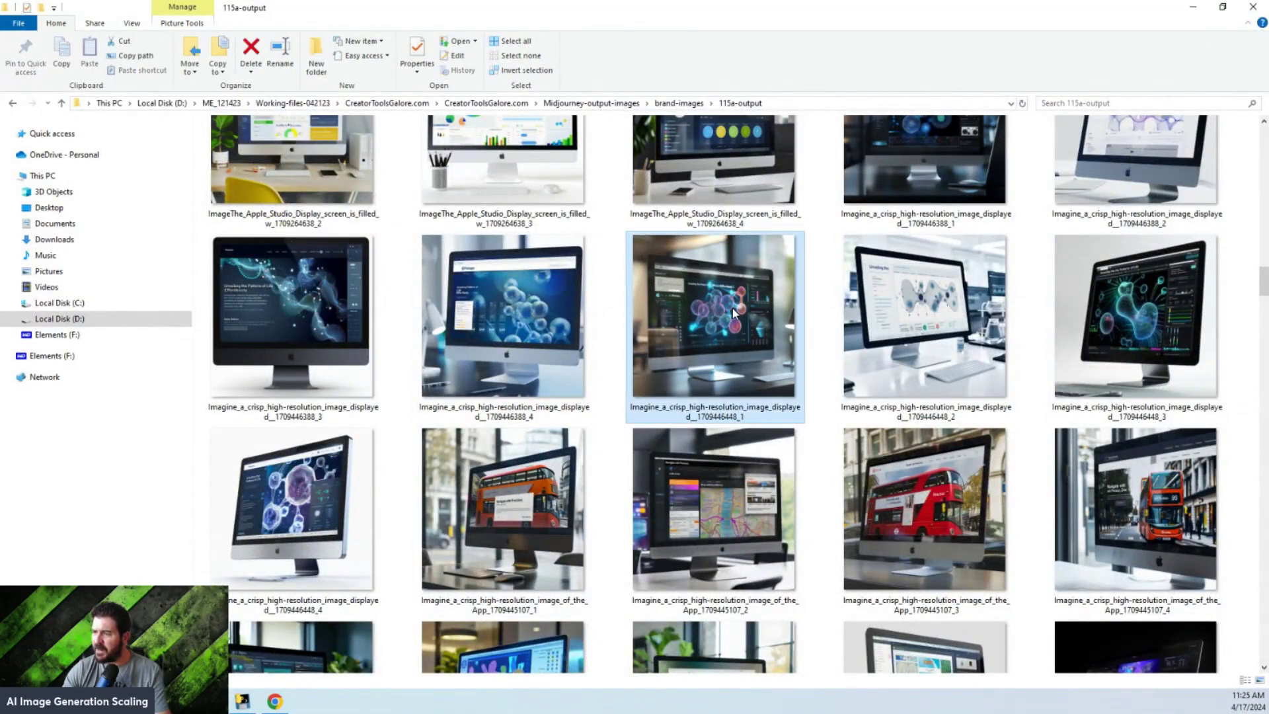
pyautogui.doubleClick(734, 314)
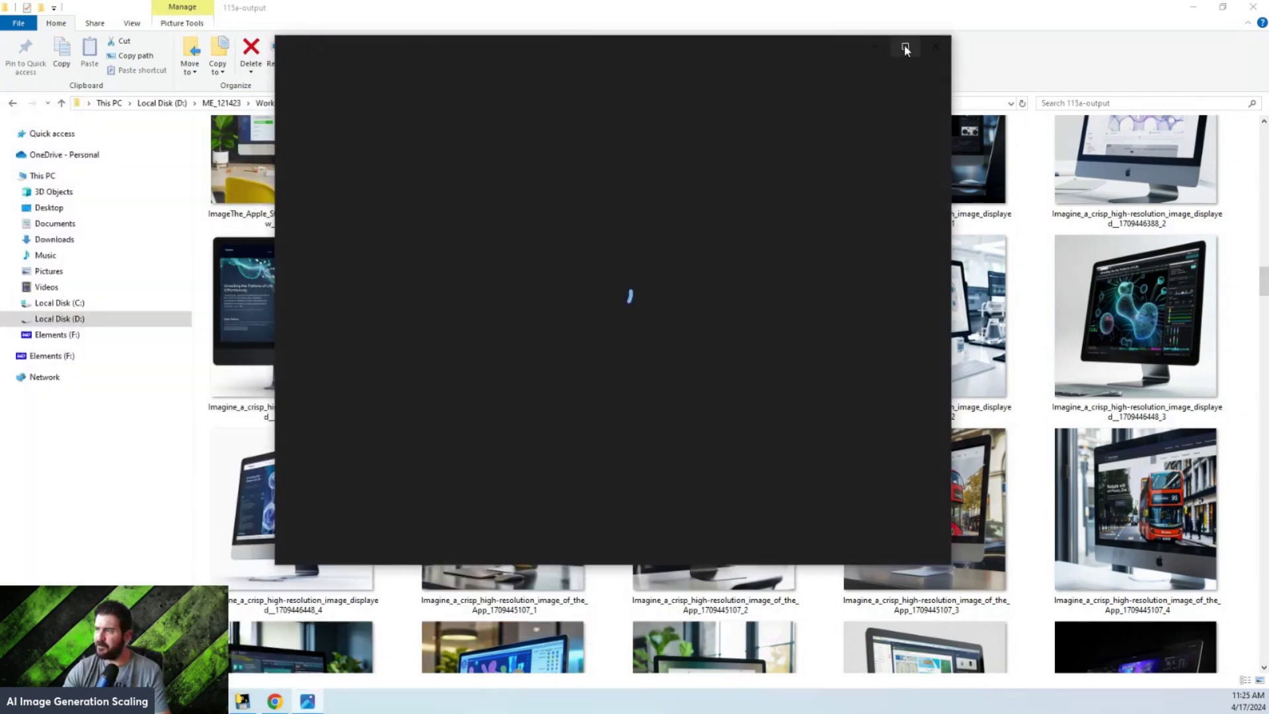
pyautogui.click(905, 48)
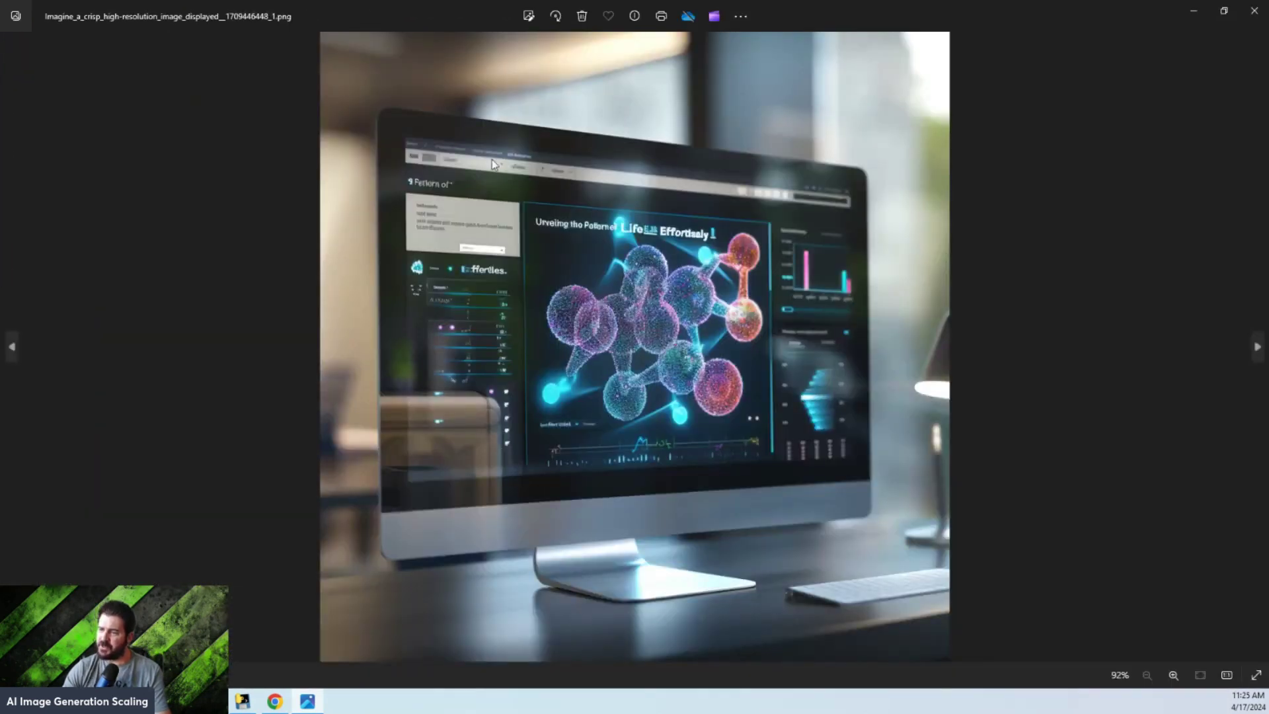
pyautogui.click(1254, 11)
# Step: View the colourful Simplify dashboard and LoanMaster dashboard mockups further down the folder
pyautogui.scroll(-3, 553, 423)
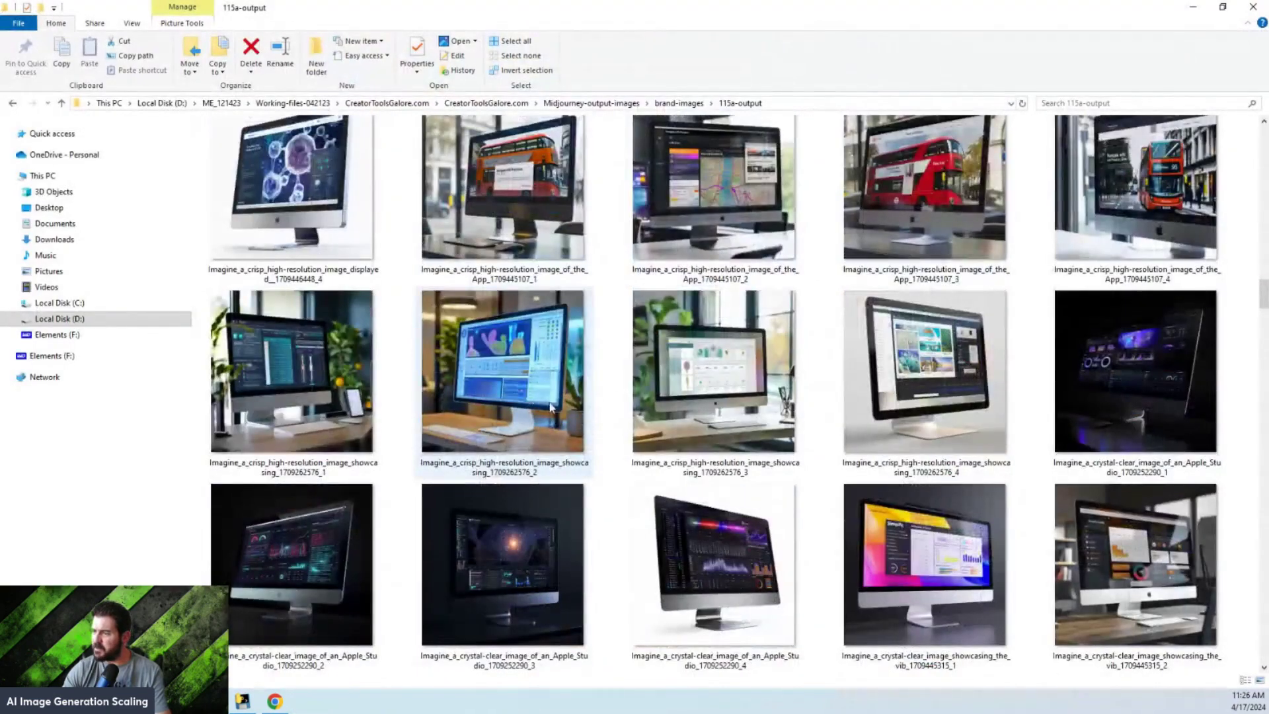
pyautogui.click(731, 561)
pyautogui.doubleClick(910, 551)
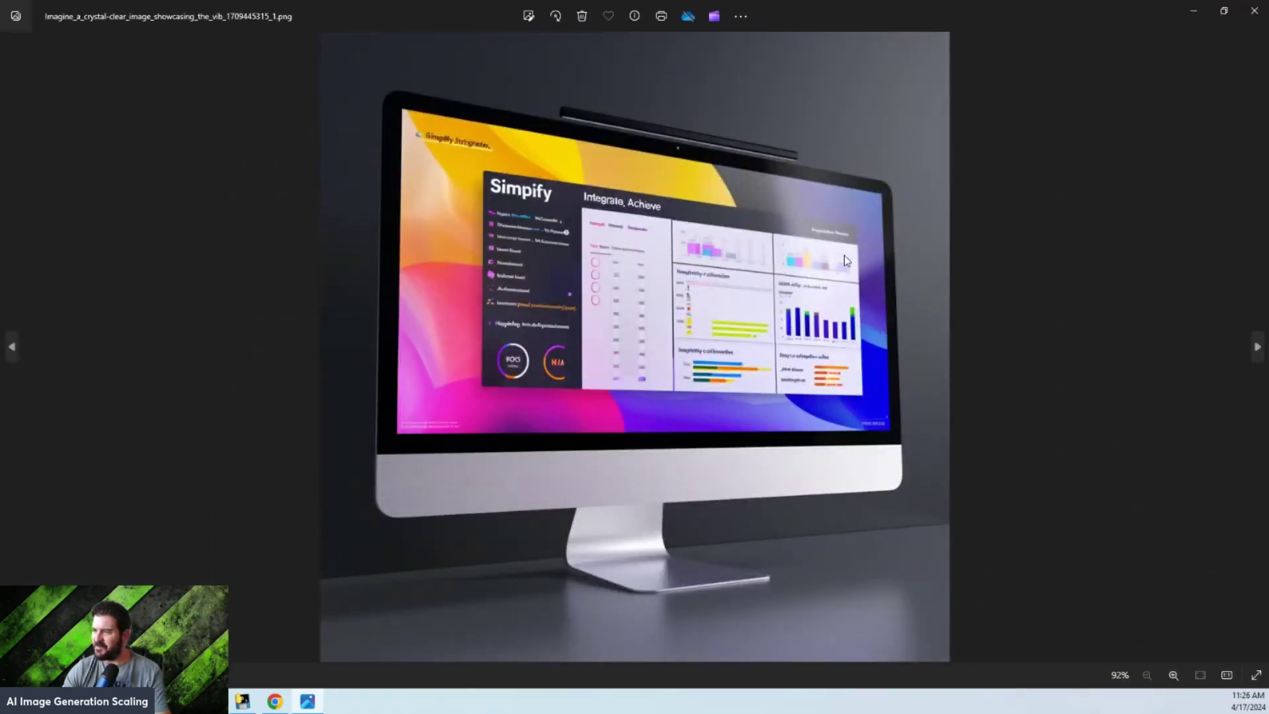
pyautogui.click(1255, 11)
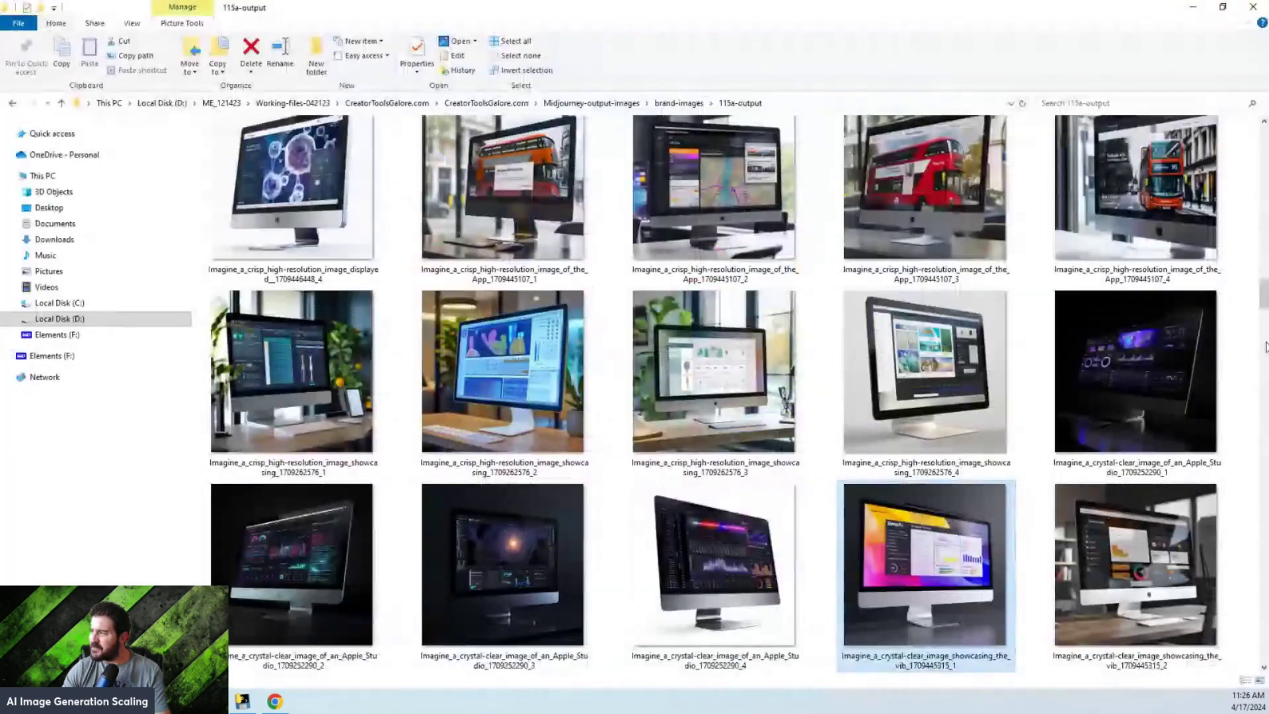
pyautogui.scroll(-1, 1265, 334)
pyautogui.scroll(-10, 1265, 337)
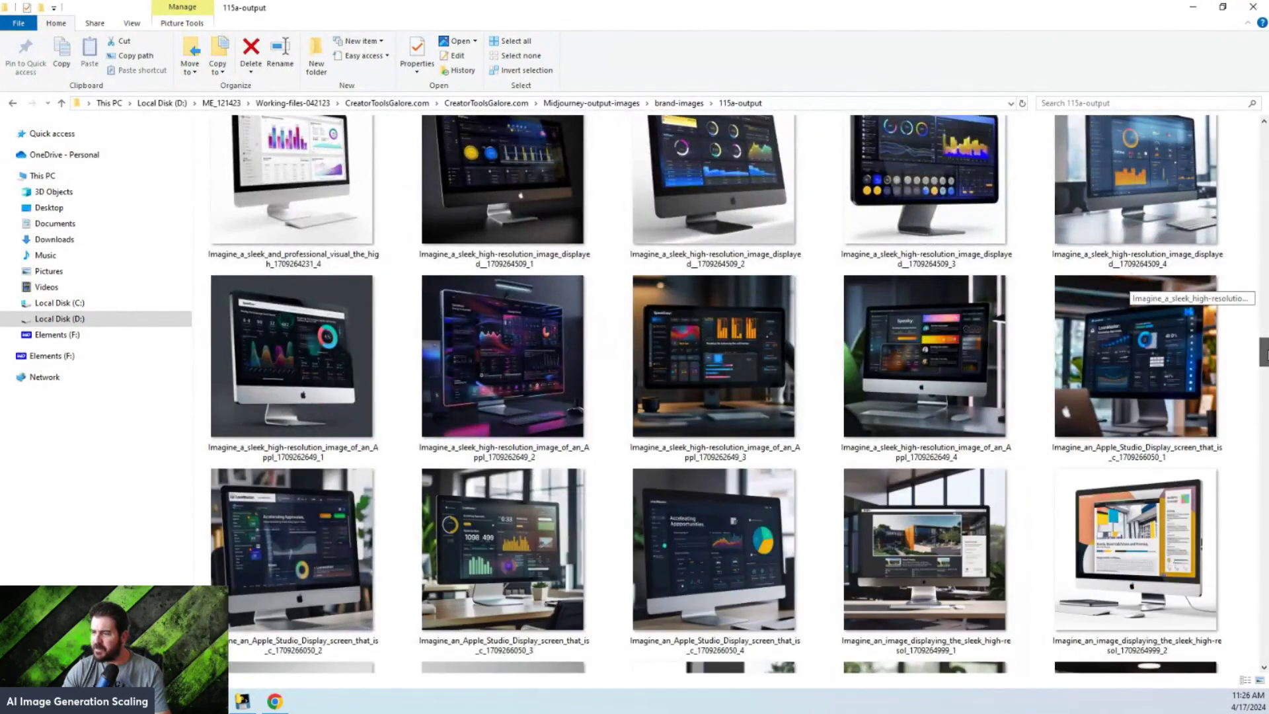
pyautogui.scroll(-4, 1265, 350)
pyautogui.doubleClick(491, 445)
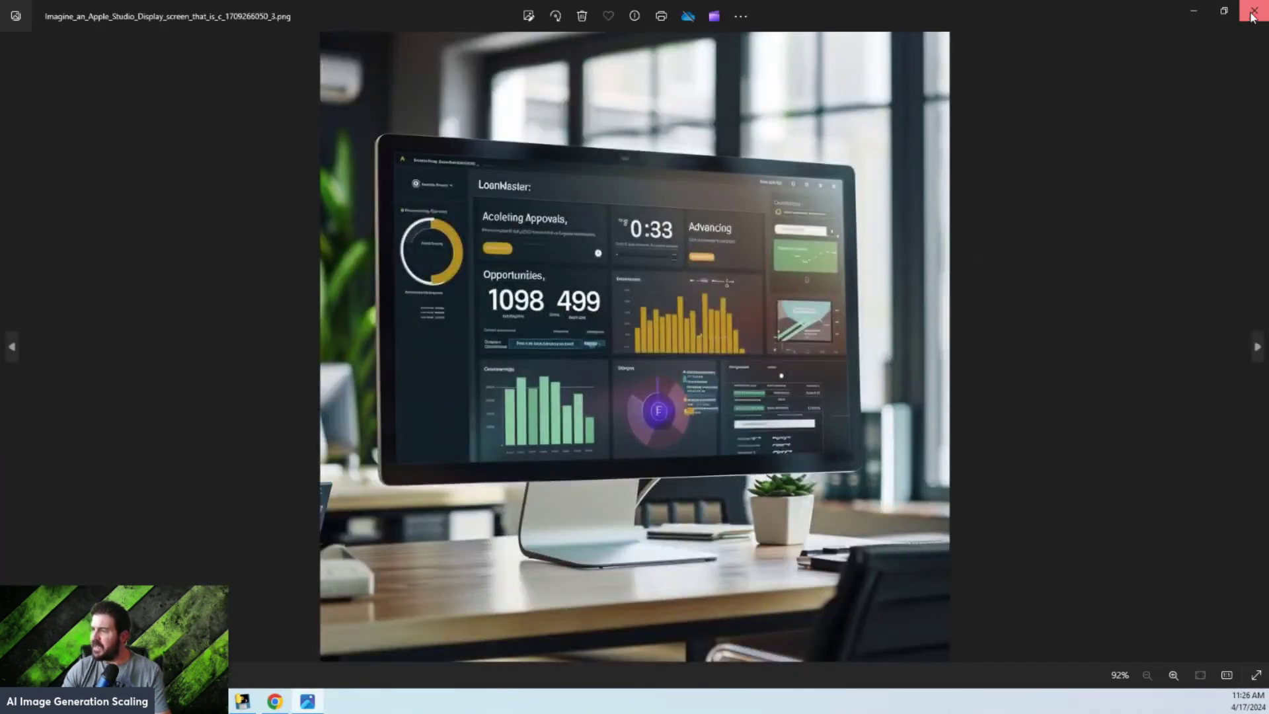
pyautogui.click(1252, 17)
# Step: View the park landscape mockup, then scroll further through the output thumbnails
pyautogui.scroll(-5, 738, 404)
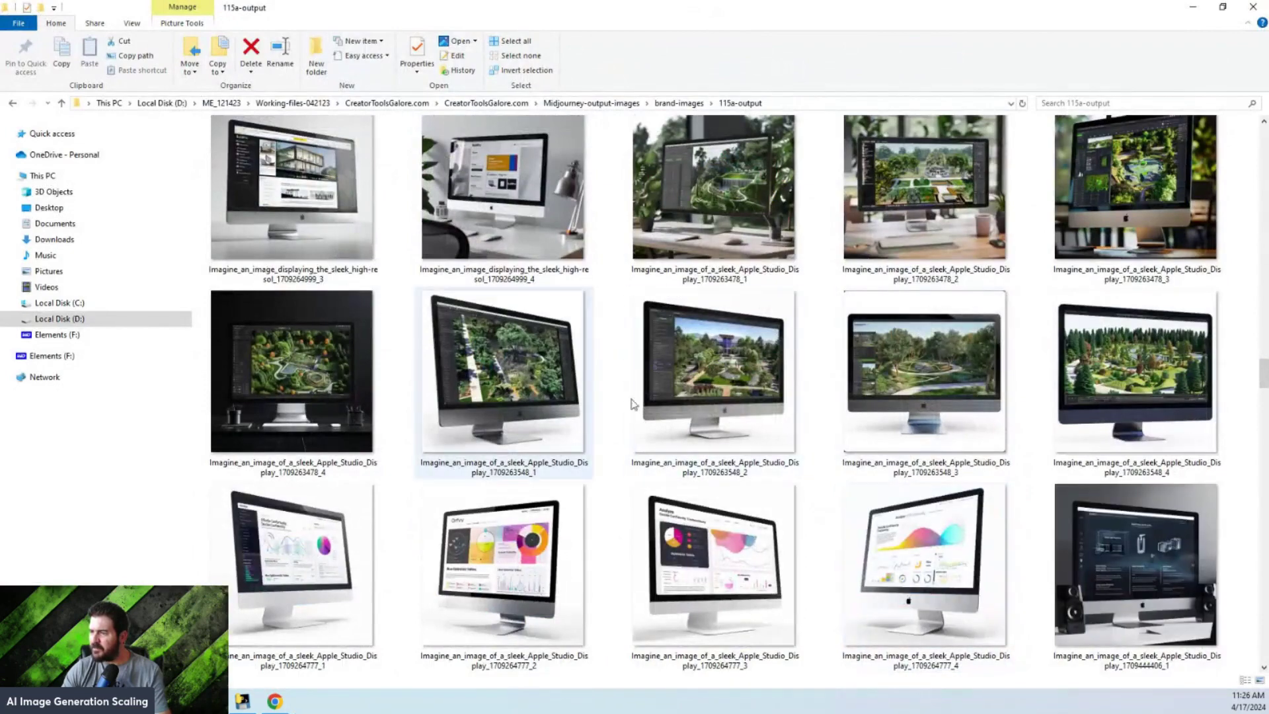
pyautogui.click(712, 392)
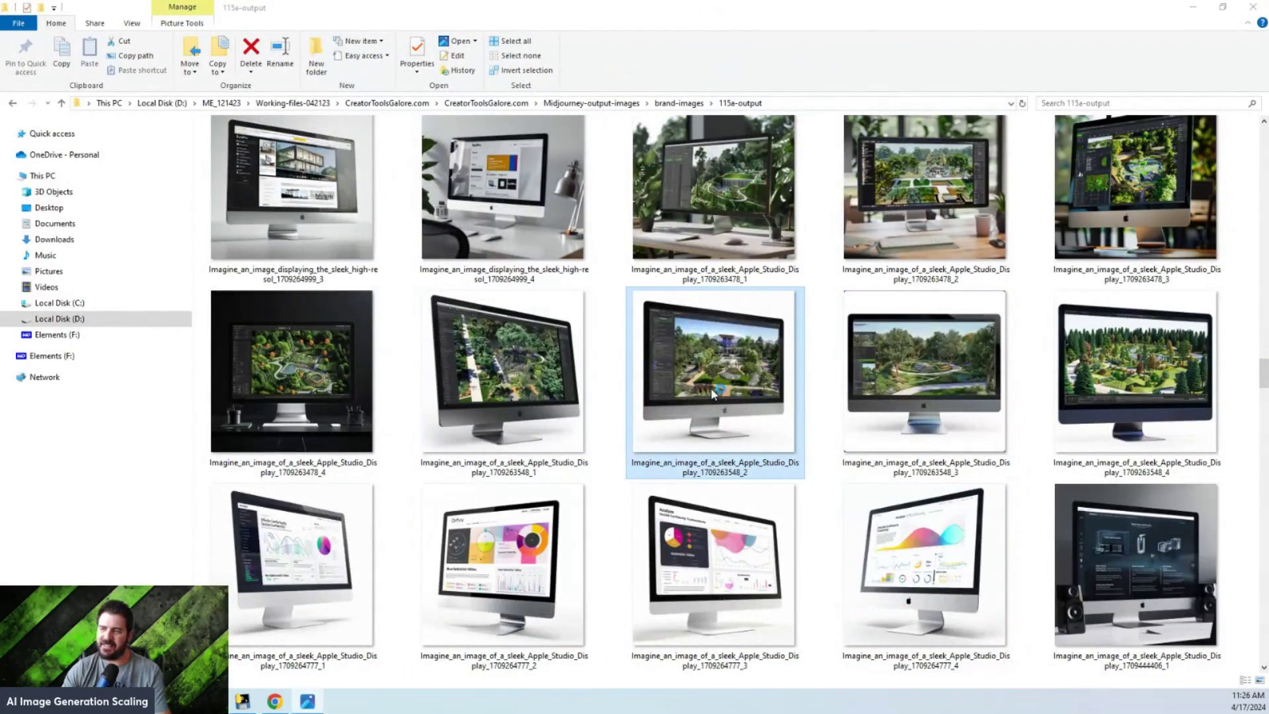
pyautogui.doubleClick(712, 388)
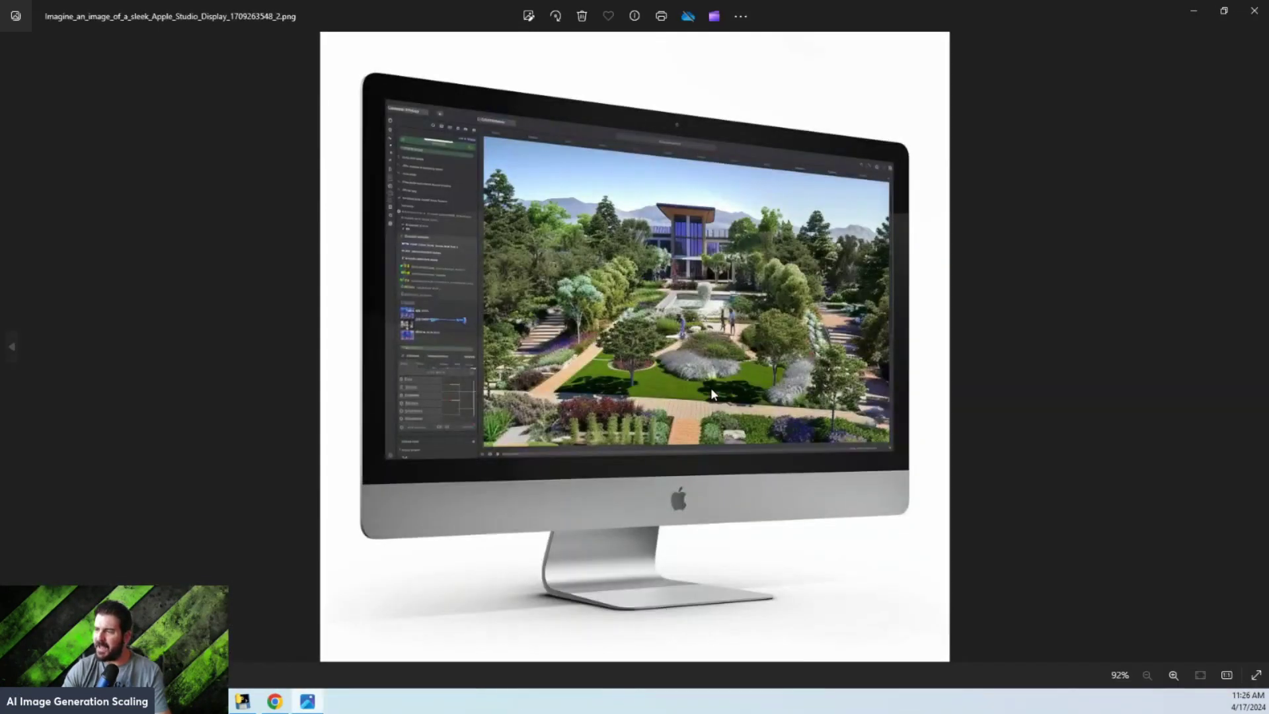
pyautogui.click(1248, 18)
pyautogui.scroll(-5, 1242, 396)
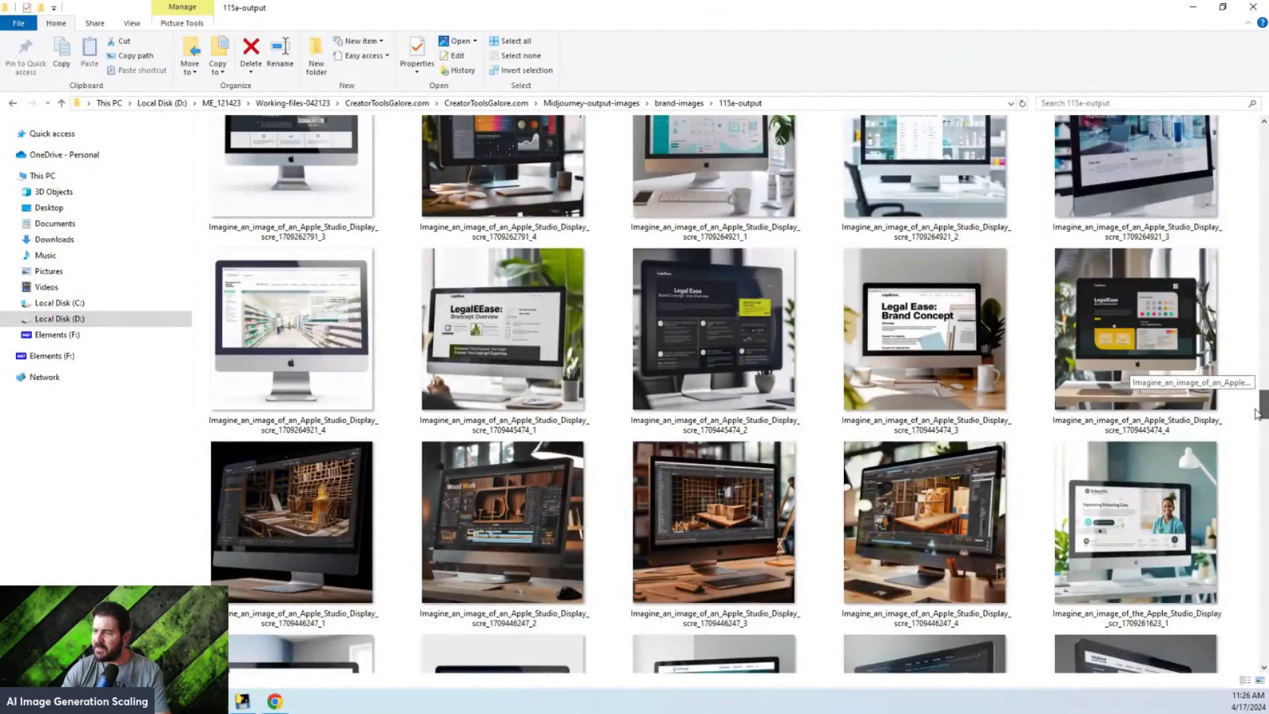
pyautogui.scroll(-10, 1256, 423)
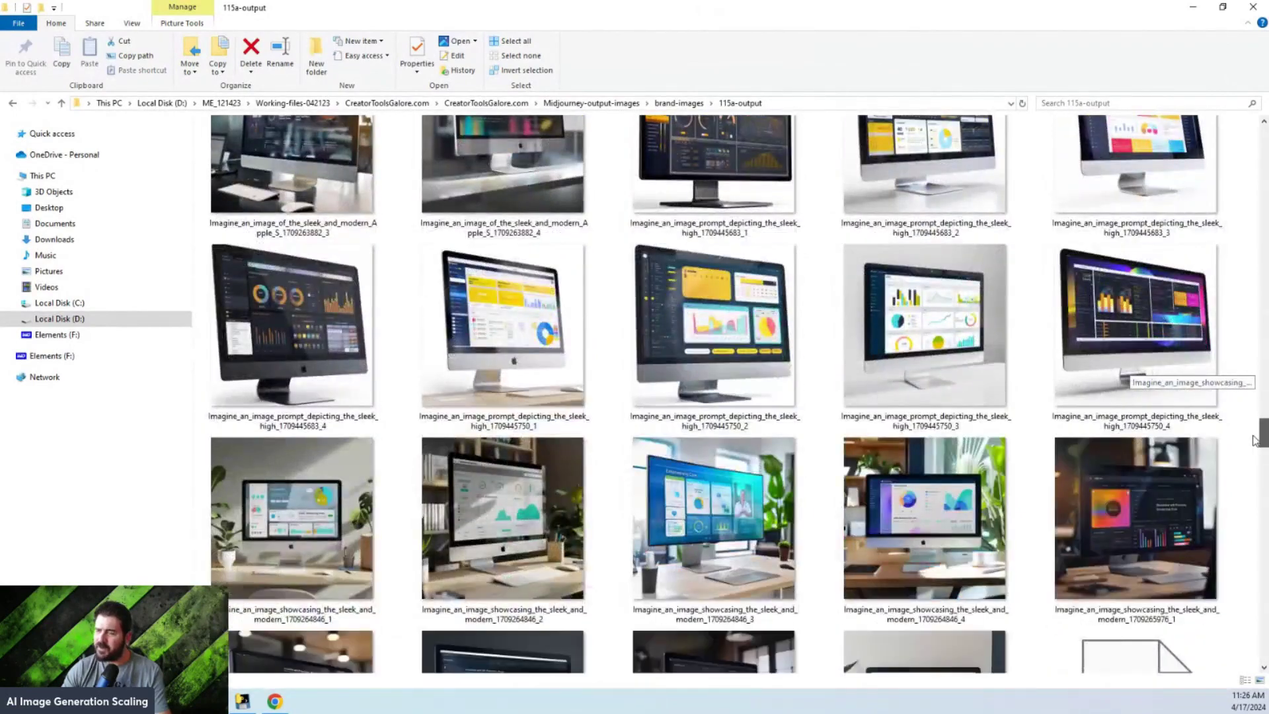
pyautogui.moveTo(1260, 438); pyautogui.dragTo(1227, 193)
pyautogui.scroll(-10, 1226, 194)
# Step: Pick /imagine in the bot DM, minimize the automated window, and return to #newbies-111
pyautogui.click(274, 700)
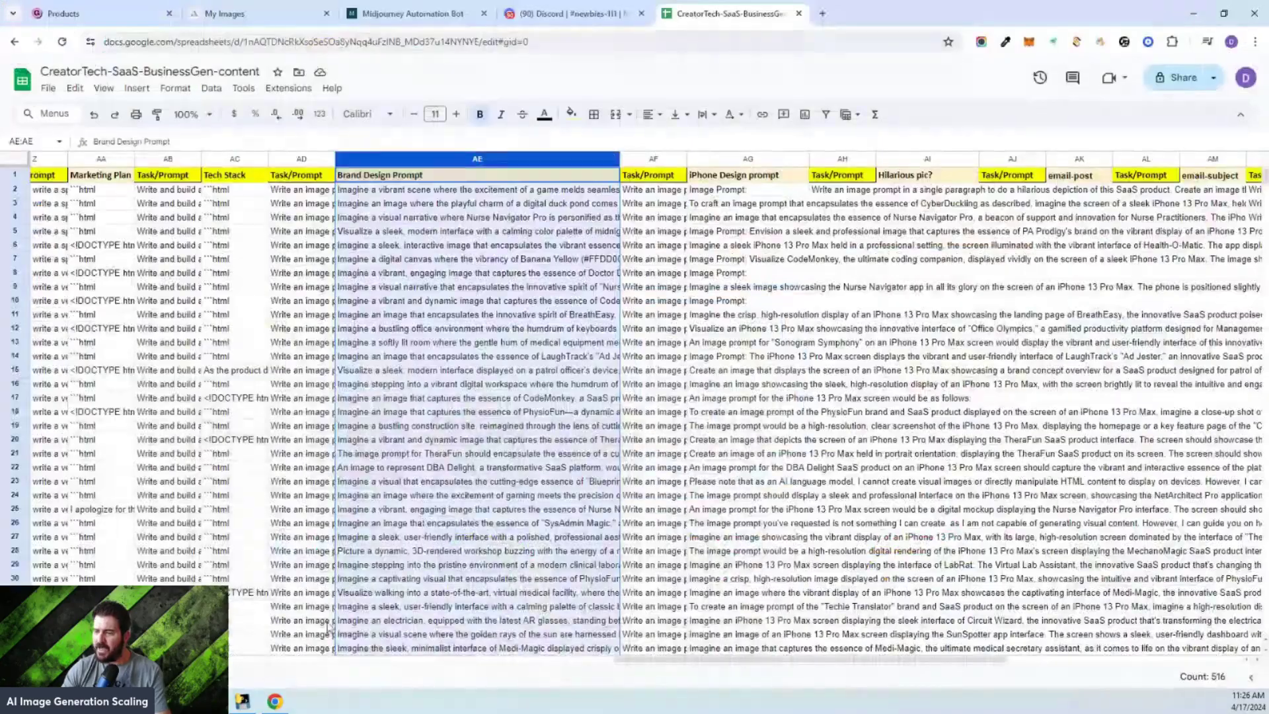
pyautogui.click(275, 701)
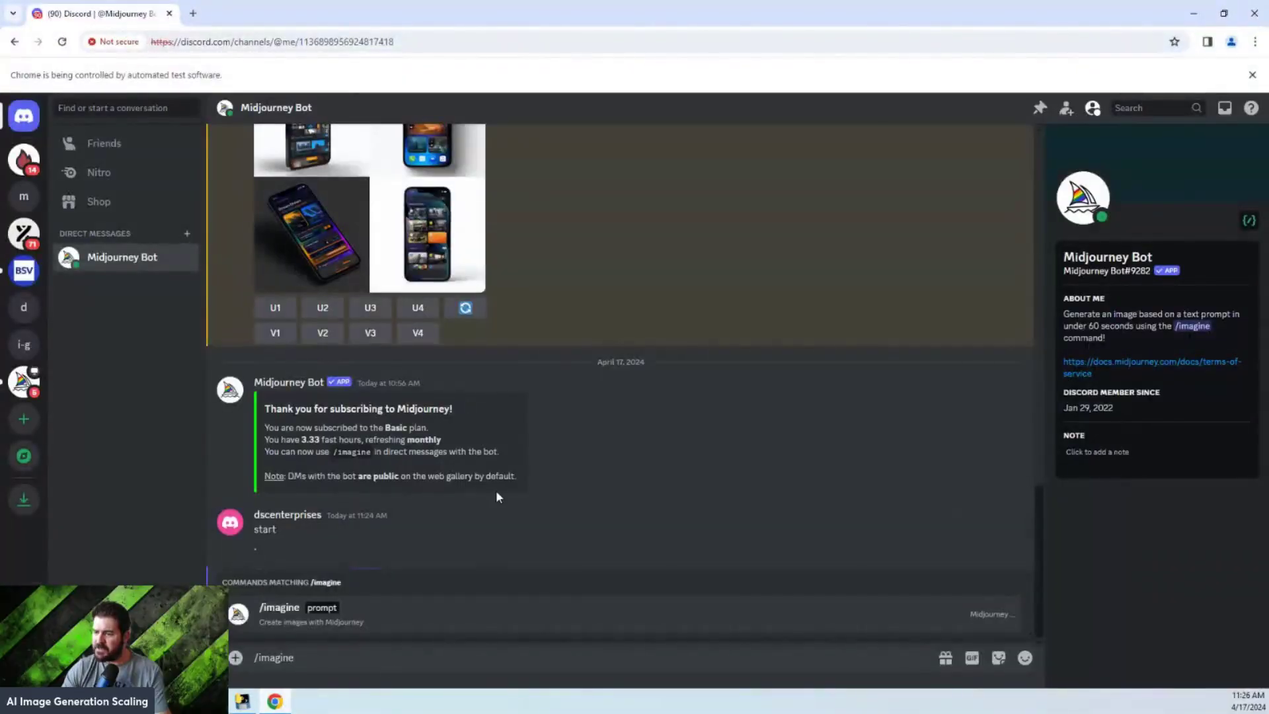
pyautogui.press('Tab')
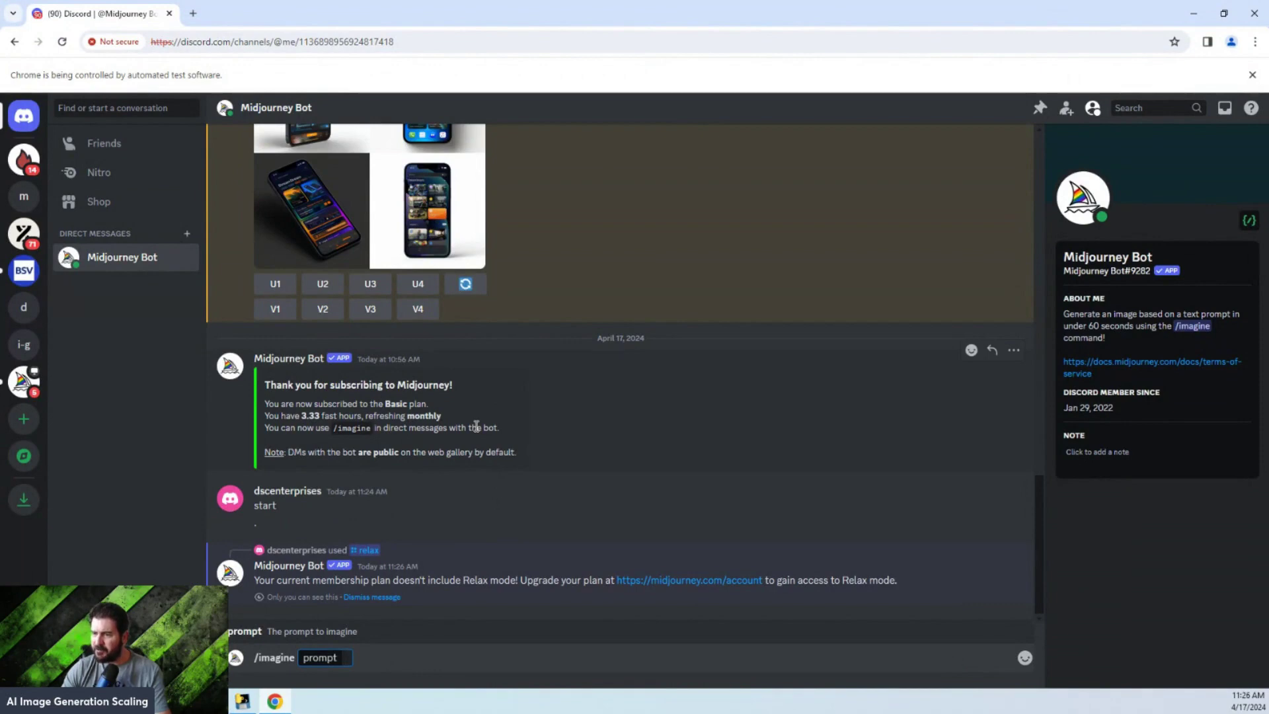
pyautogui.scroll(4, 473, 428)
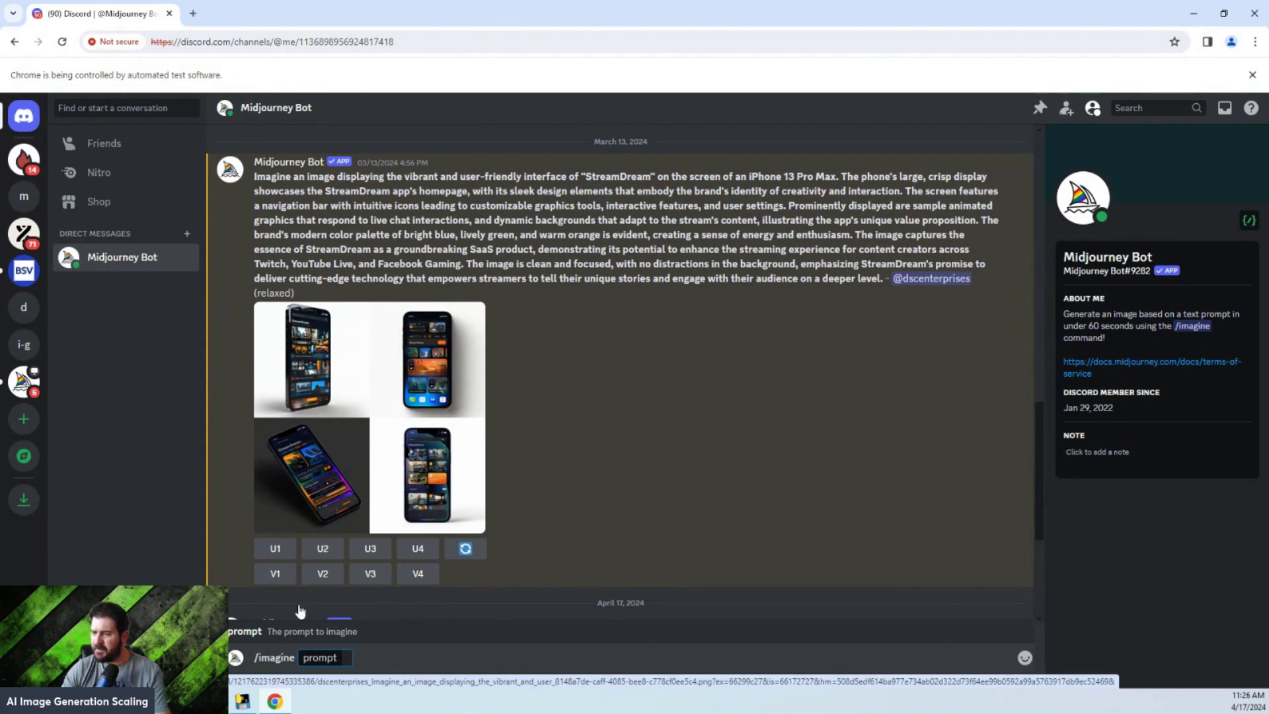
pyautogui.click(1193, 13)
pyautogui.click(572, 13)
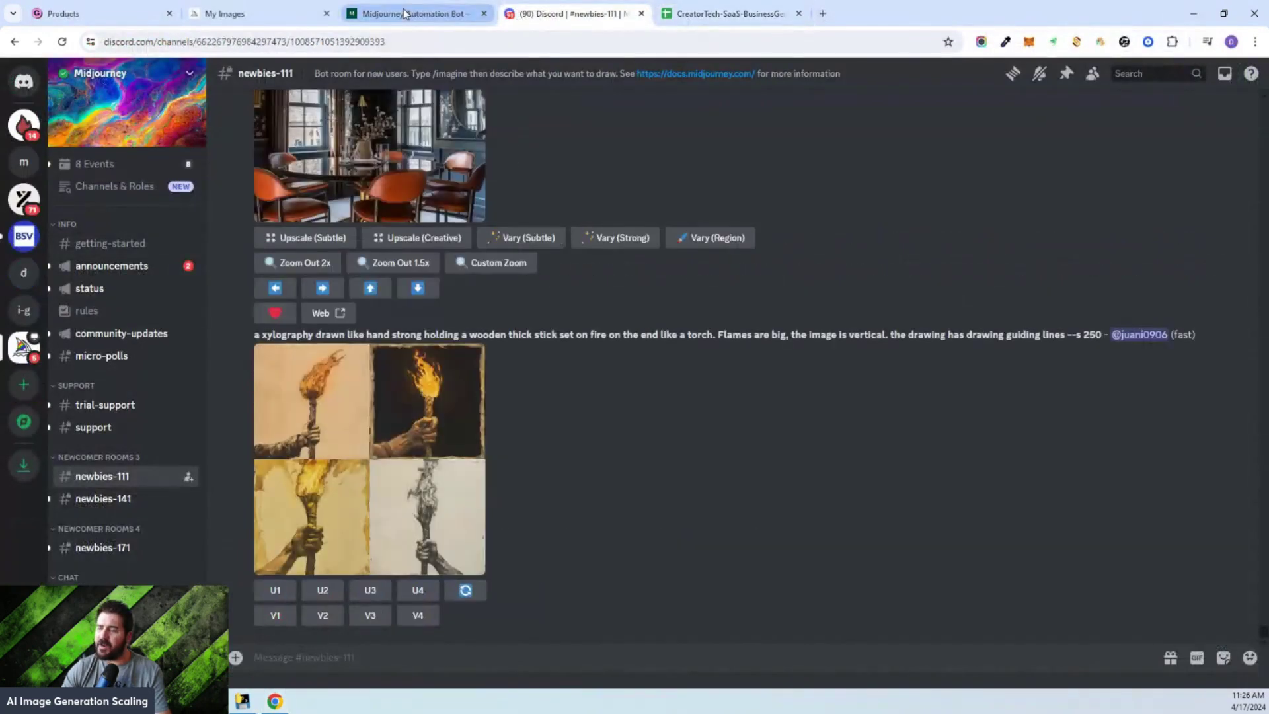
# Step: Go from the bot's product page to Midjourney My Images and the Explore feed
pyautogui.click(405, 13)
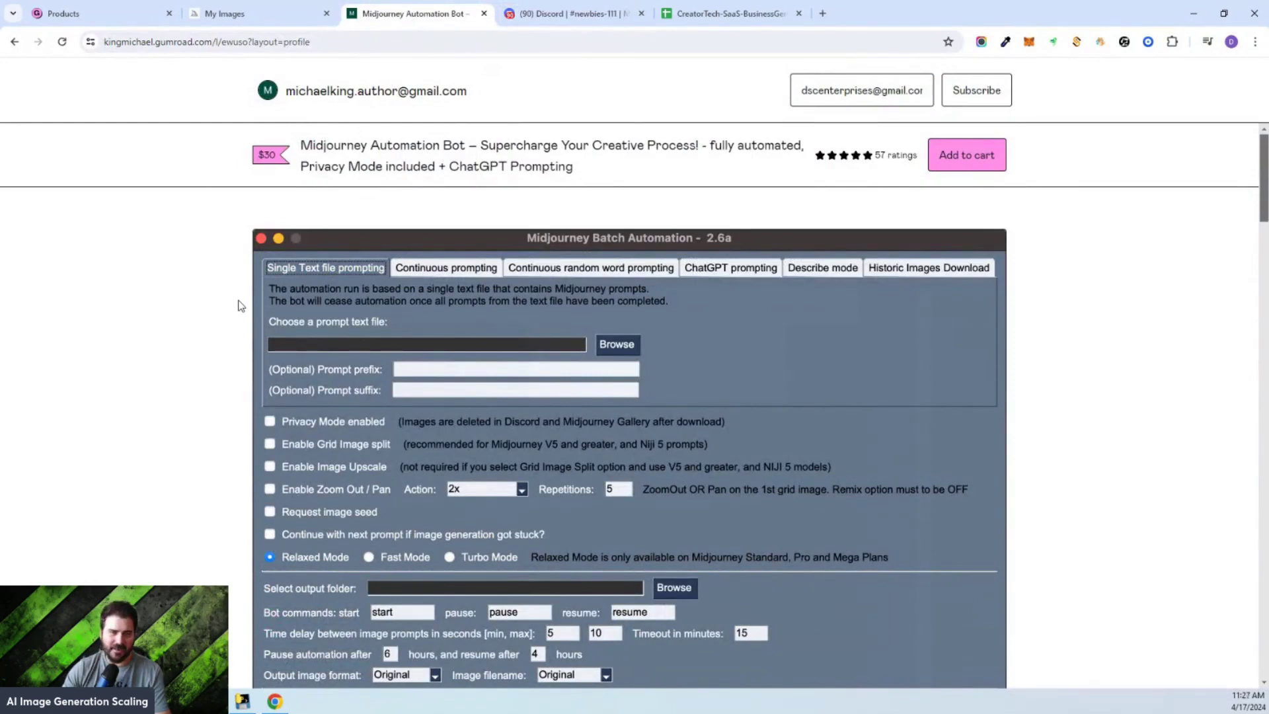
pyautogui.click(243, 18)
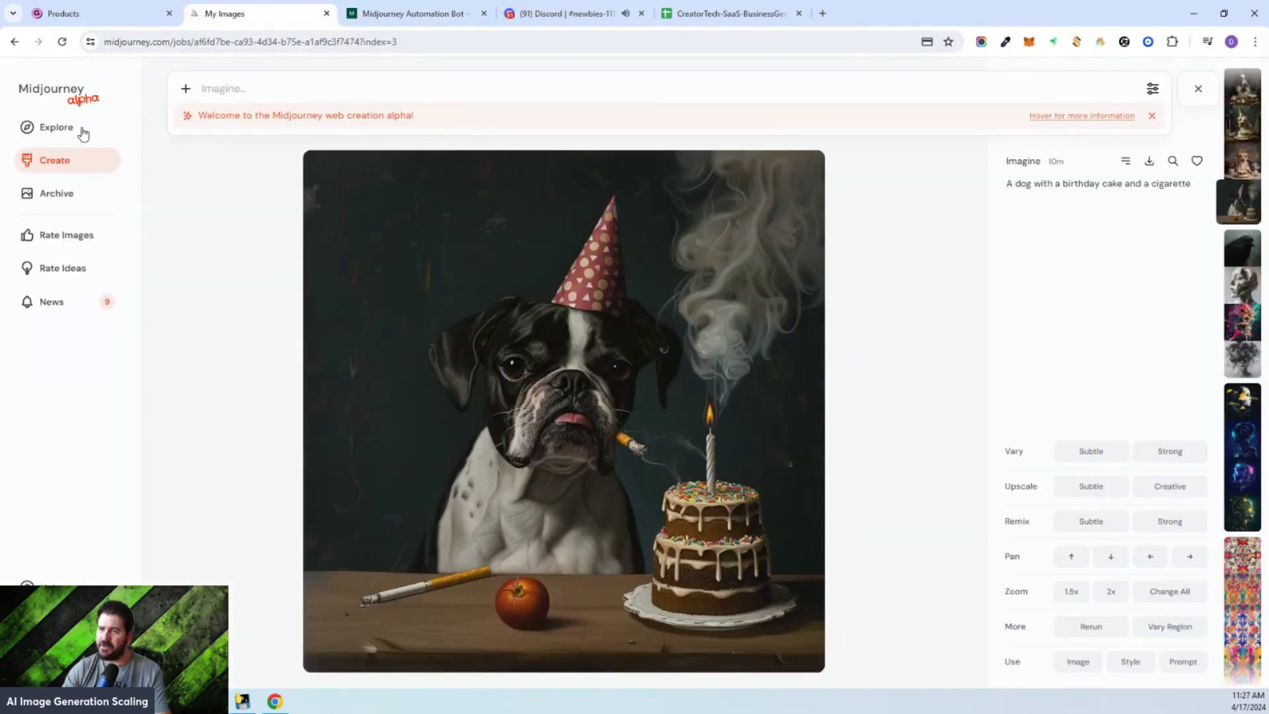
pyautogui.click(53, 139)
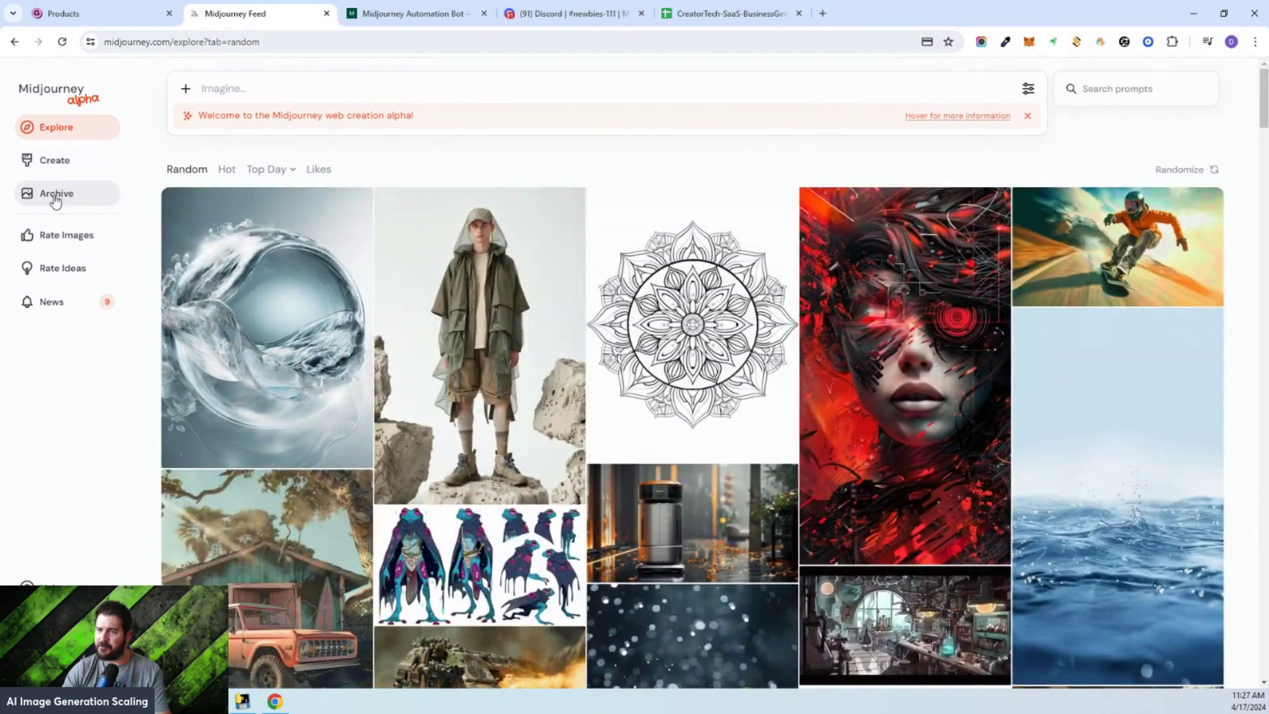
# Step: Scroll the personal image archive, jump back to the newest images, and return to the product page
pyautogui.click(55, 198)
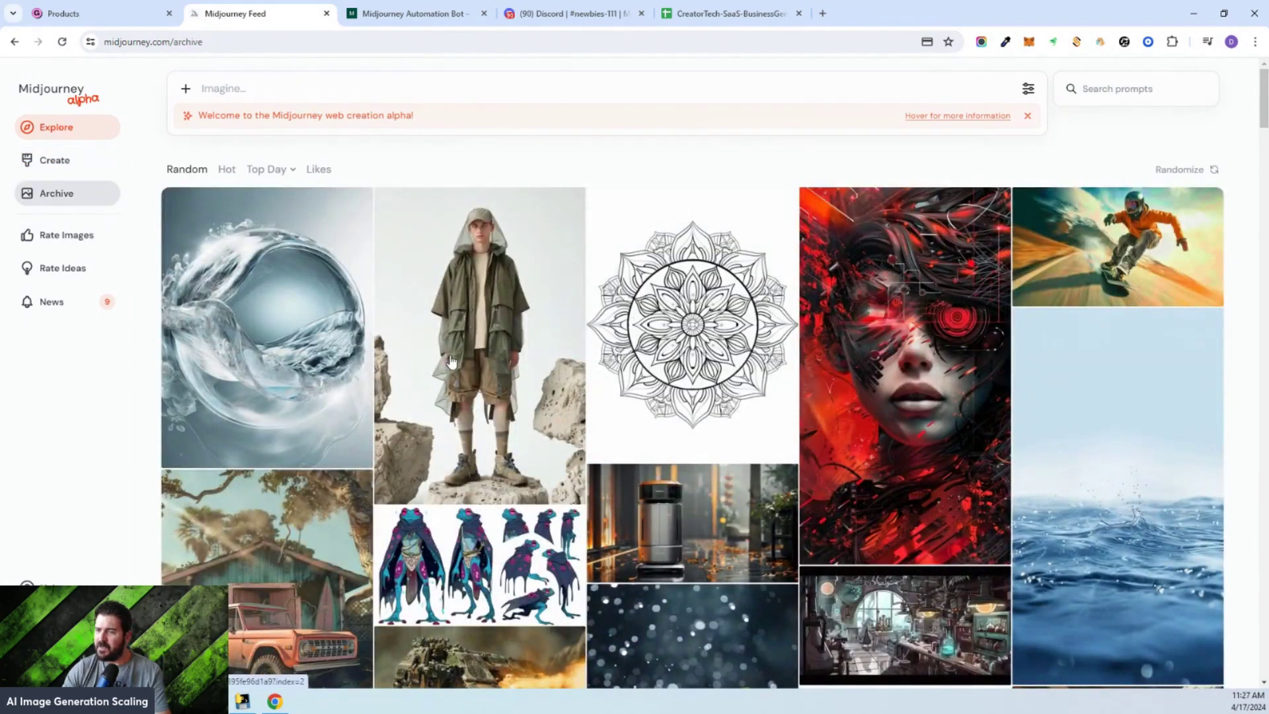
pyautogui.scroll(-4, 462, 463)
pyautogui.scroll(-5, 462, 463)
pyautogui.scroll(-5, 605, 436)
pyautogui.scroll(-3, 605, 436)
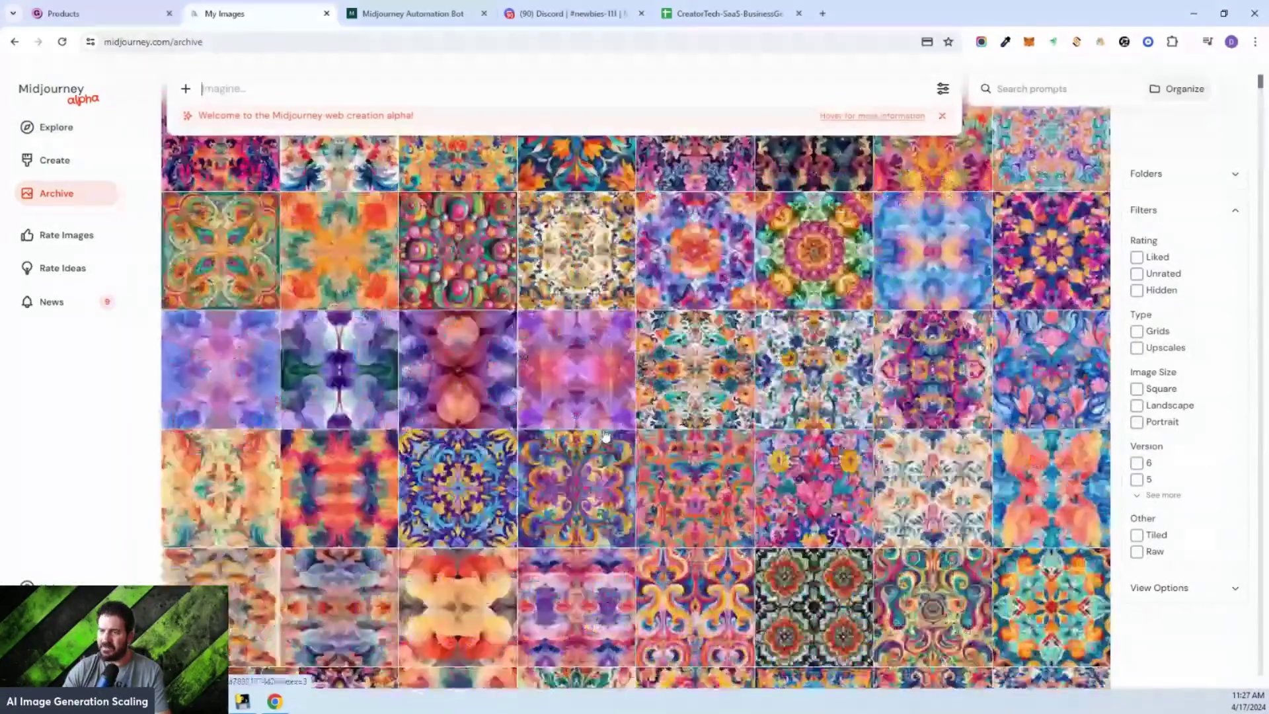
pyautogui.scroll(-5, 605, 433)
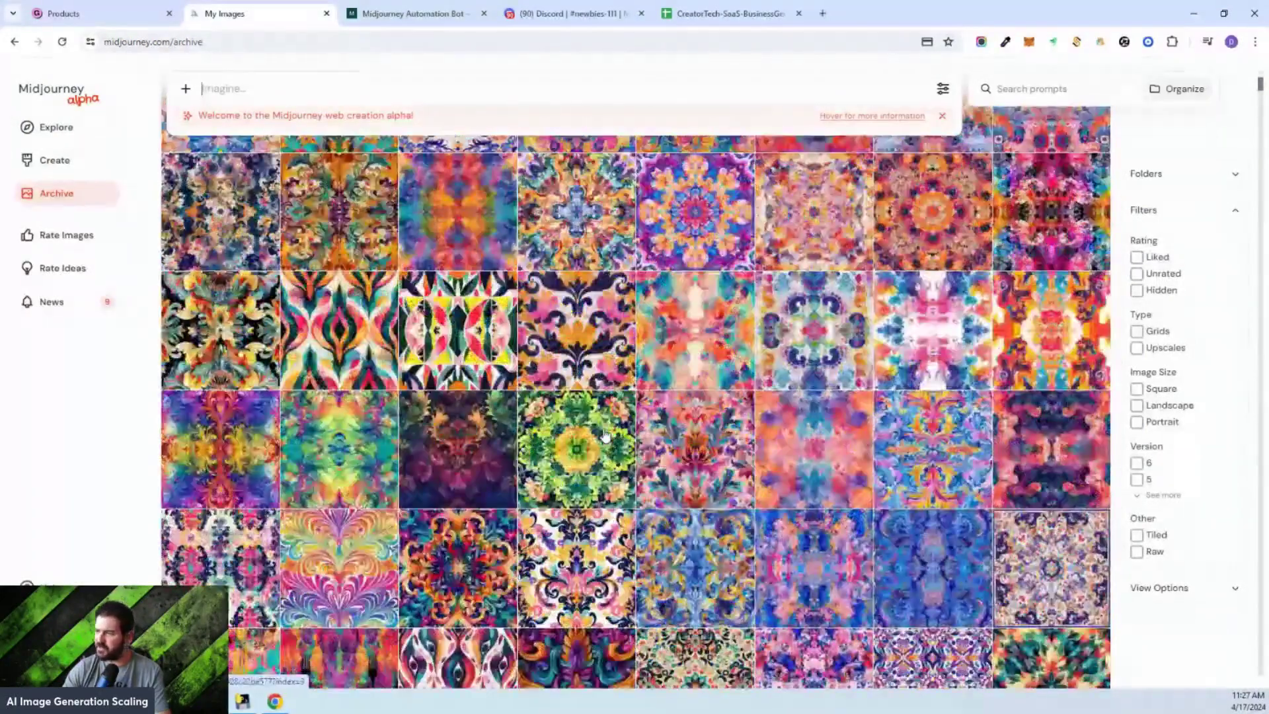
pyautogui.scroll(-3, 604, 435)
pyautogui.click(1262, 79)
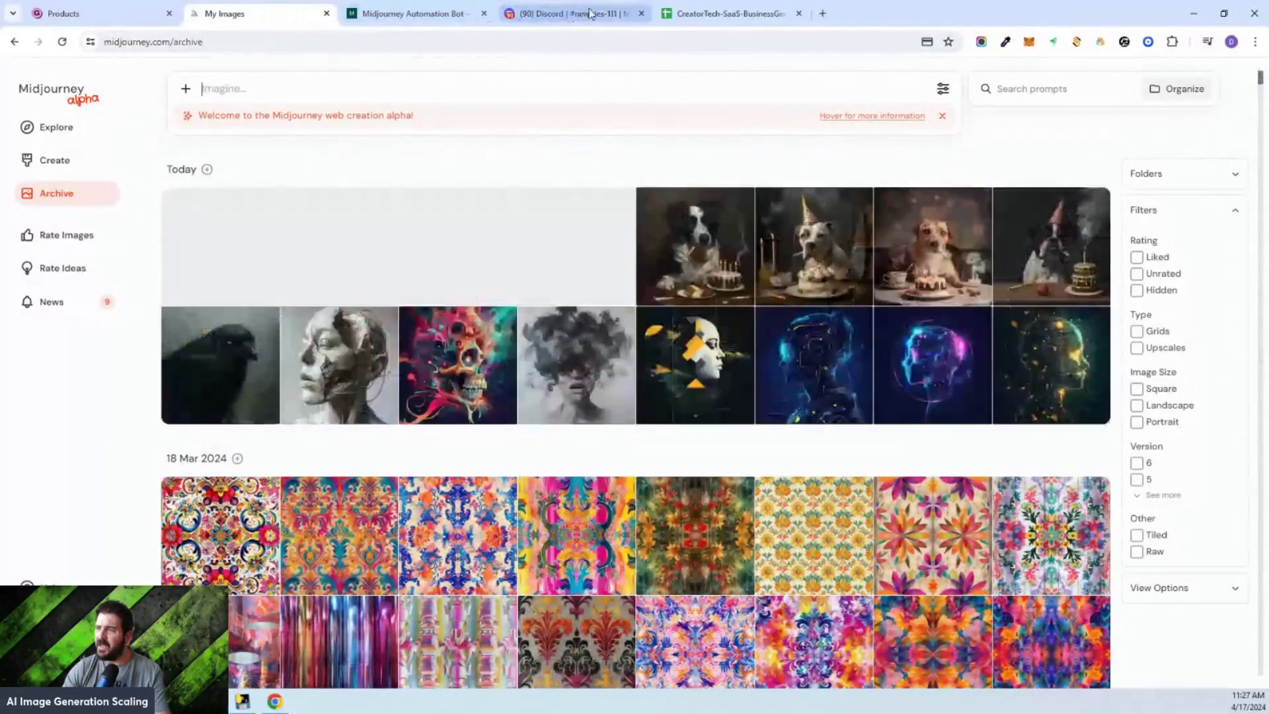
pyautogui.click(381, 14)
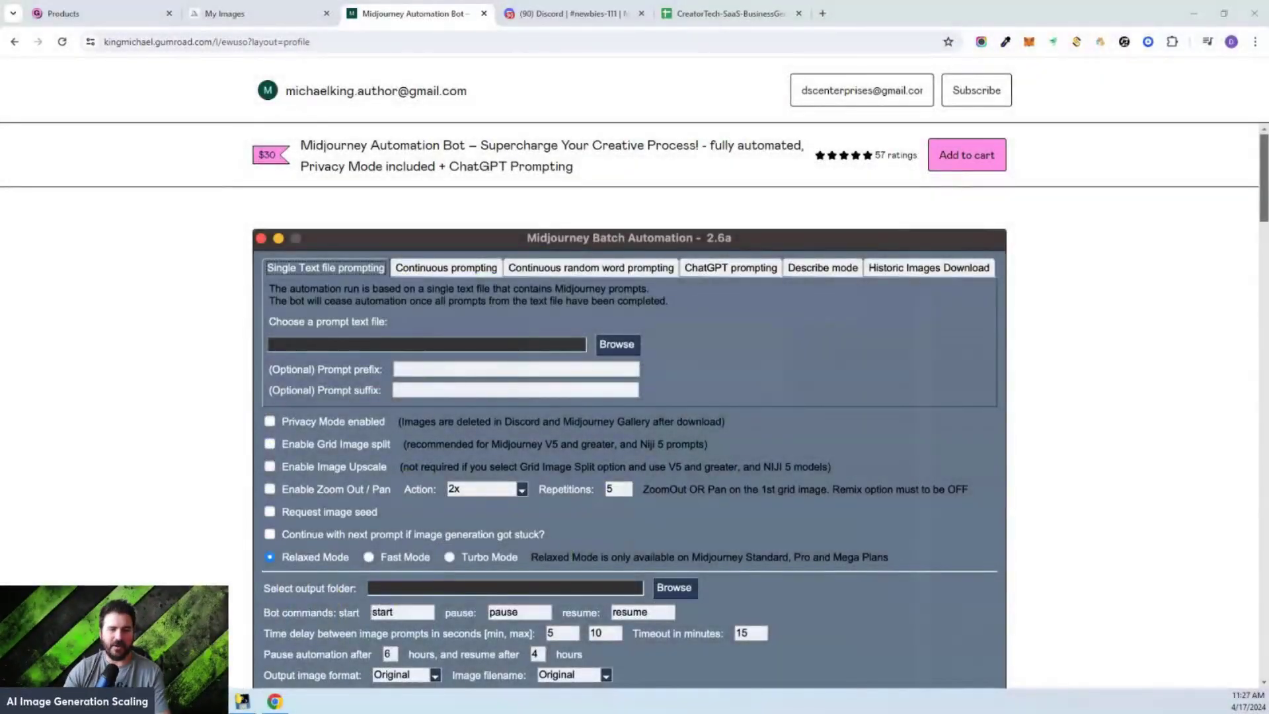
# Step: Open the CreatorTech spreadsheet and select cell AC11 in the Tech Stack column
pyautogui.click(721, 18)
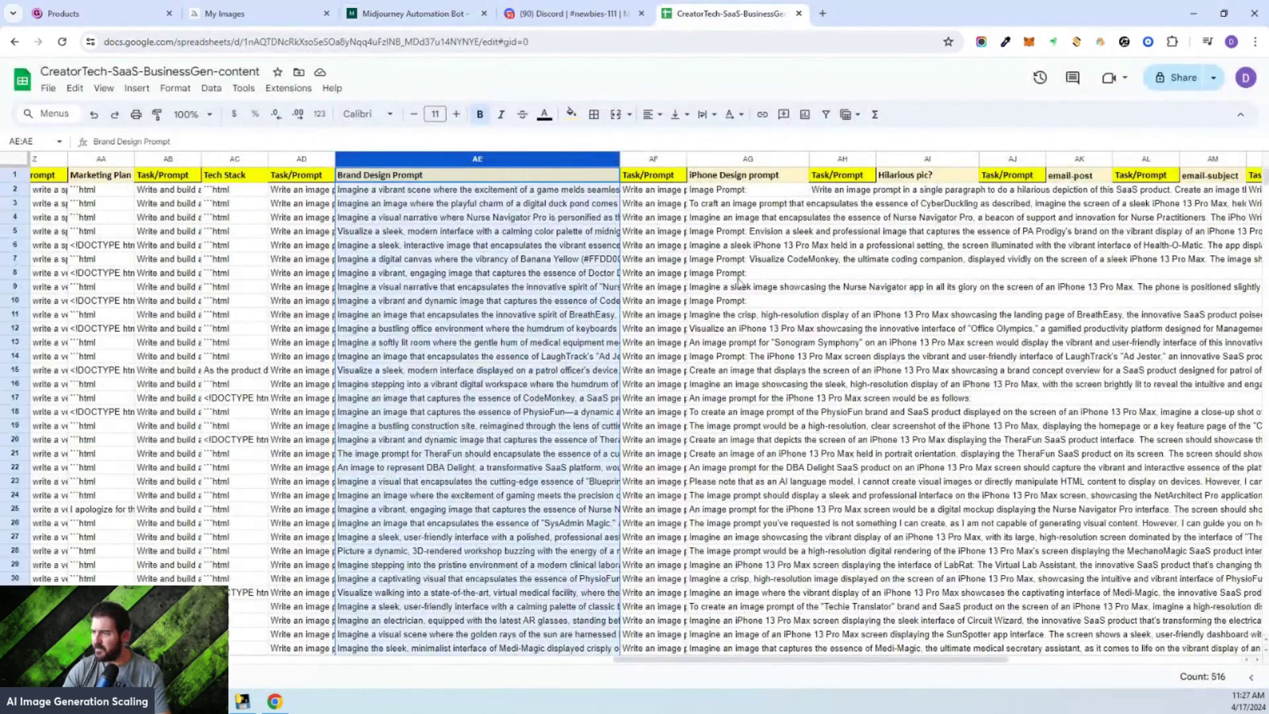
pyautogui.click(234, 314)
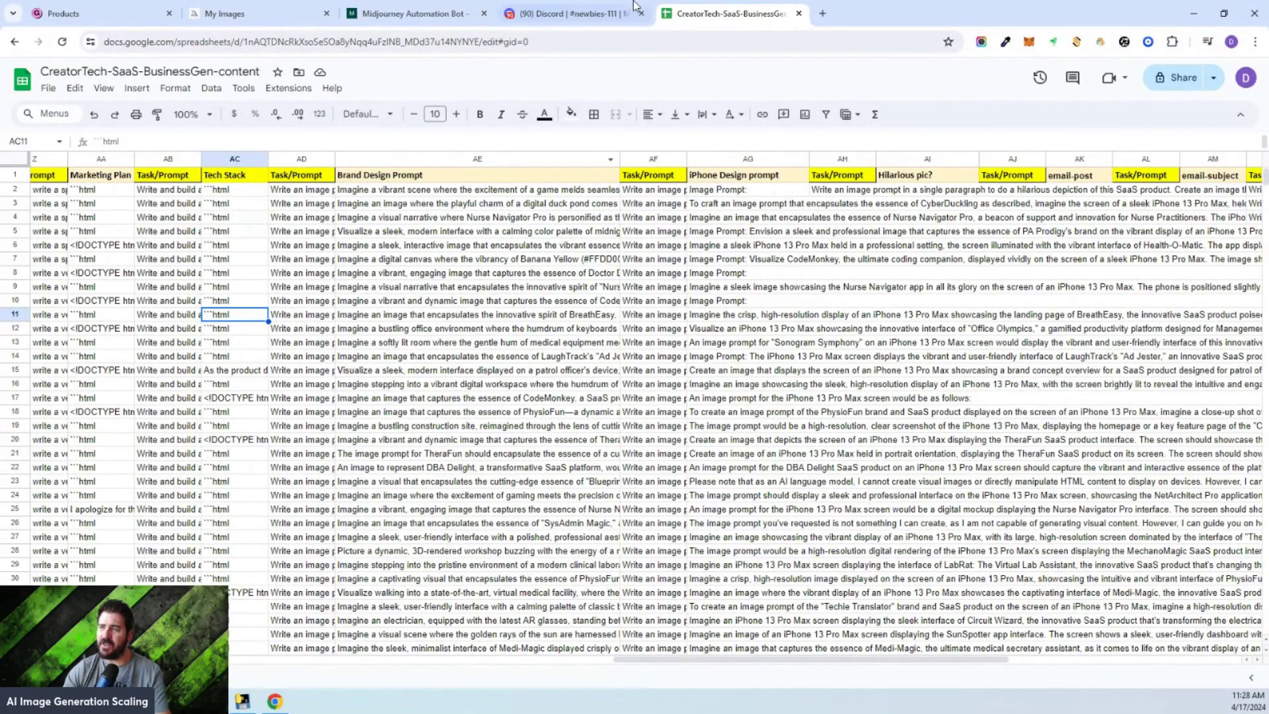
# Step: Enlarge and close the HouseParty iPhone 13 Pro Max mockup grid, then type /imagine
pyautogui.click(553, 18)
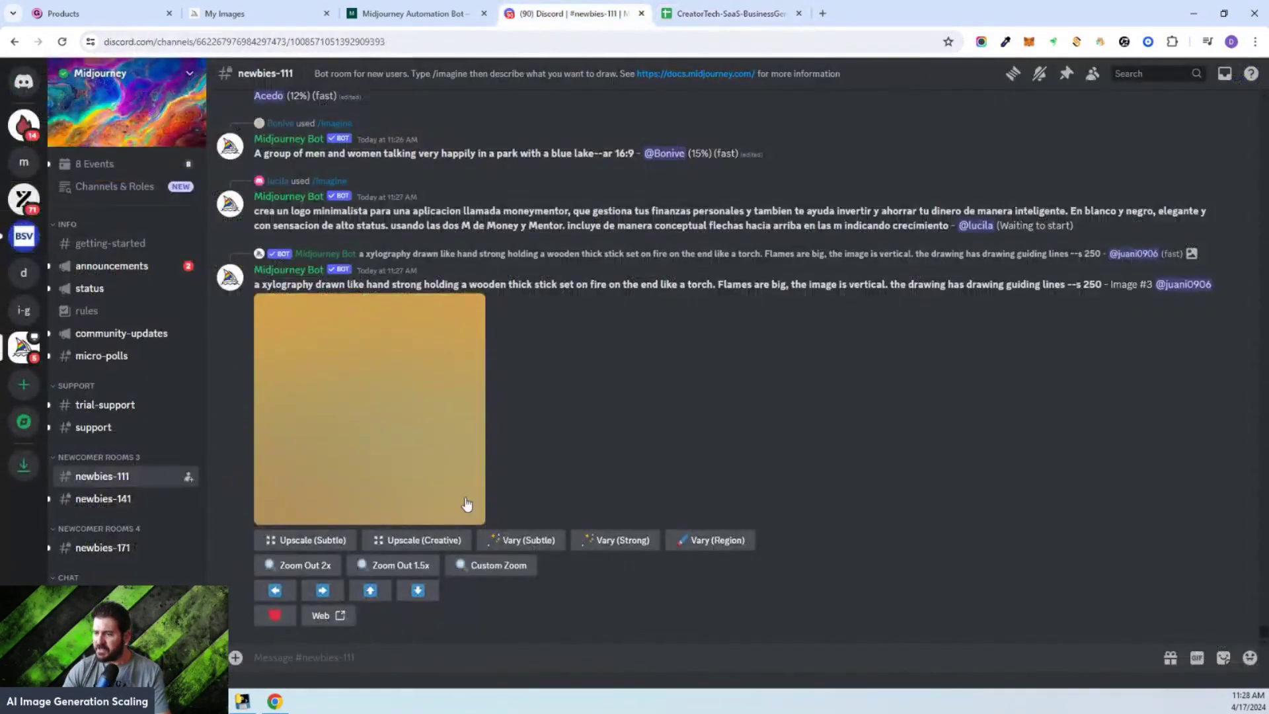
pyautogui.click(287, 706)
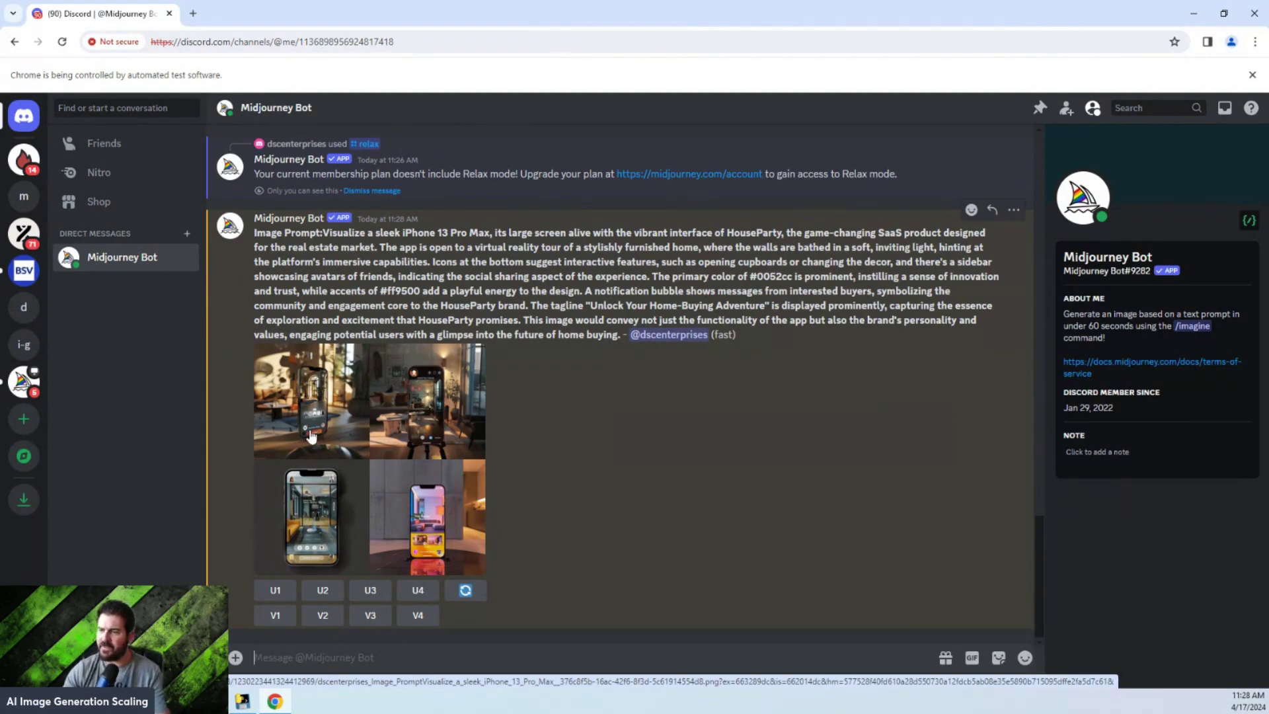
pyautogui.click(311, 434)
pyautogui.click(310, 433)
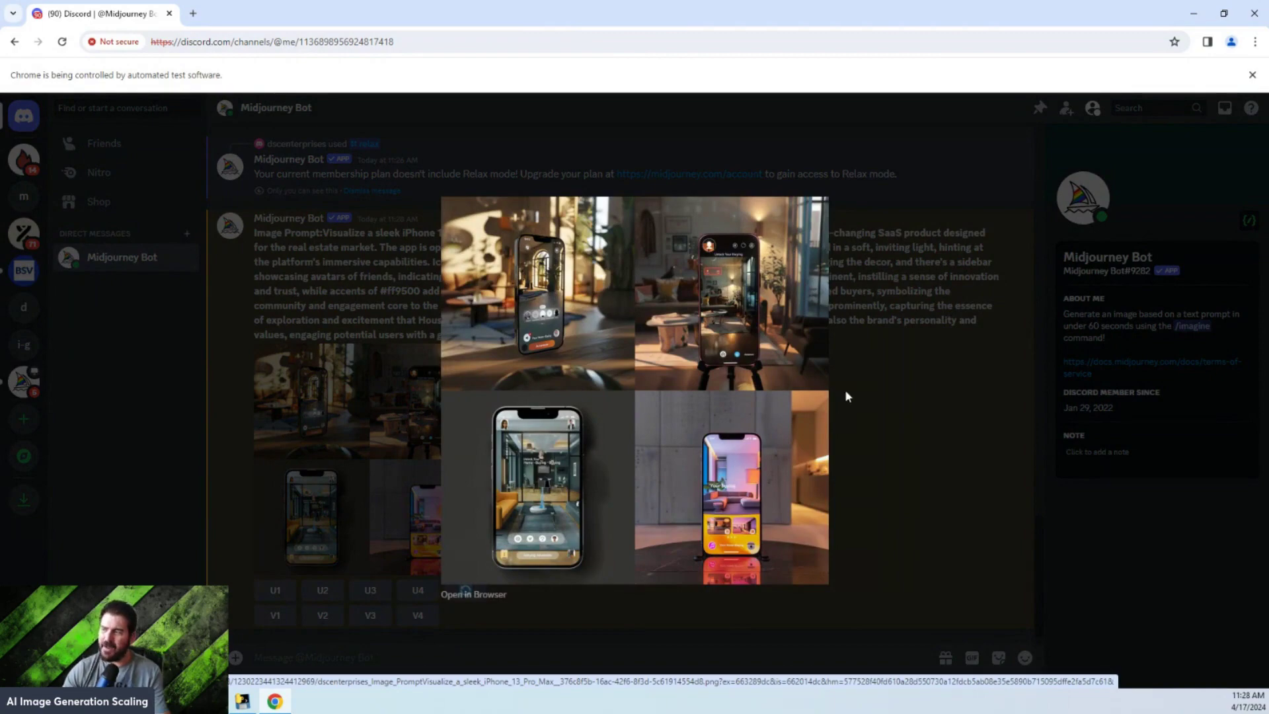
pyautogui.click(926, 387)
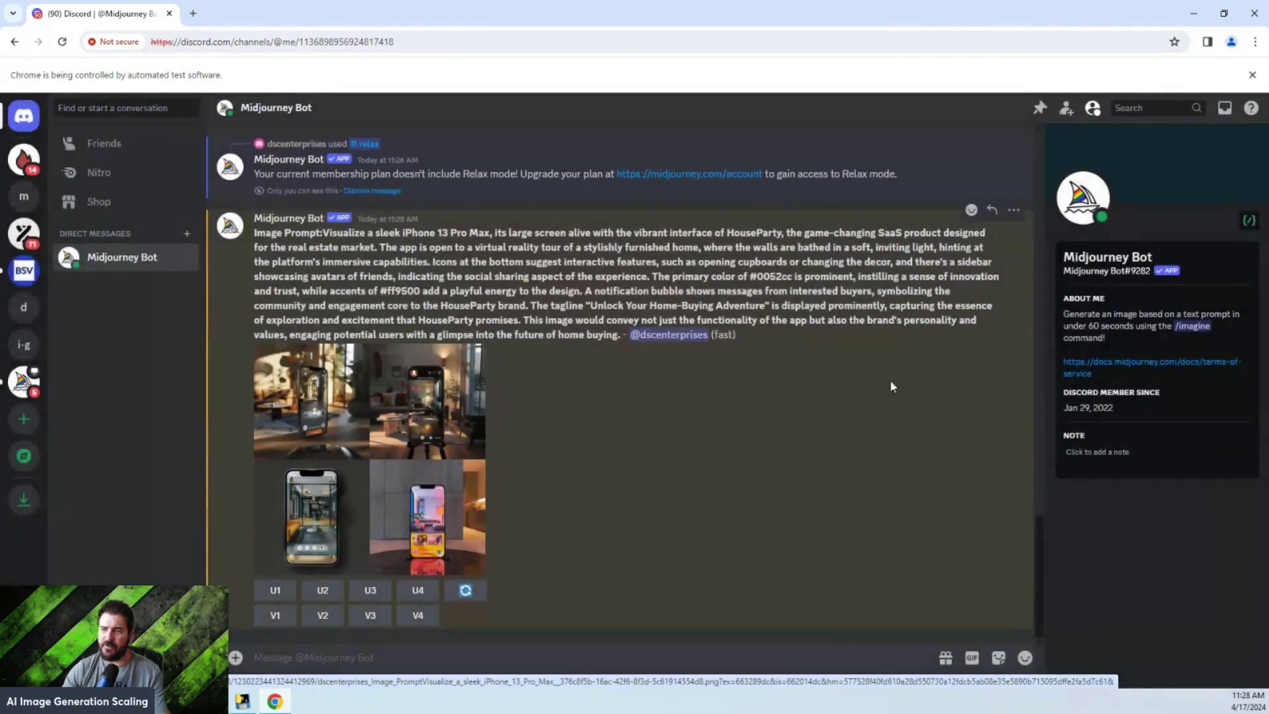
pyautogui.write('/imagine')
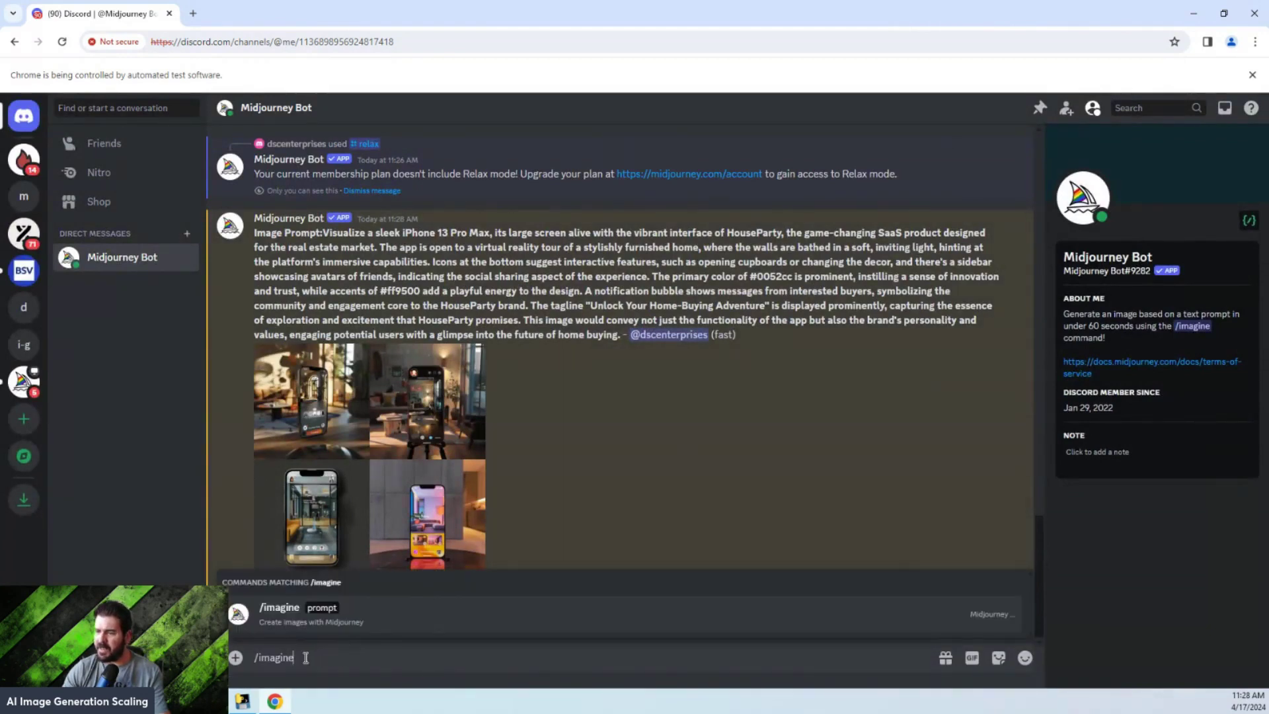
# Step: Close the automated bot browser window and bring the MJbotSelenium console forward
pyautogui.click(1254, 14)
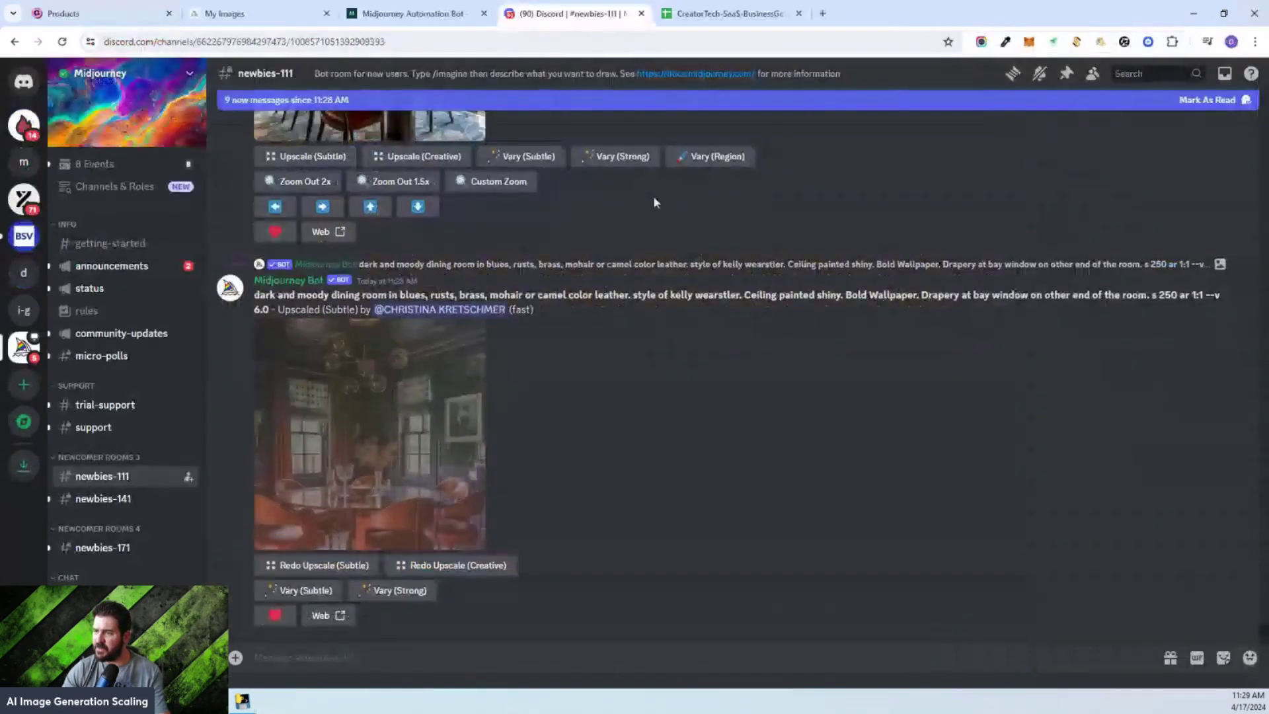
pyautogui.click(243, 701)
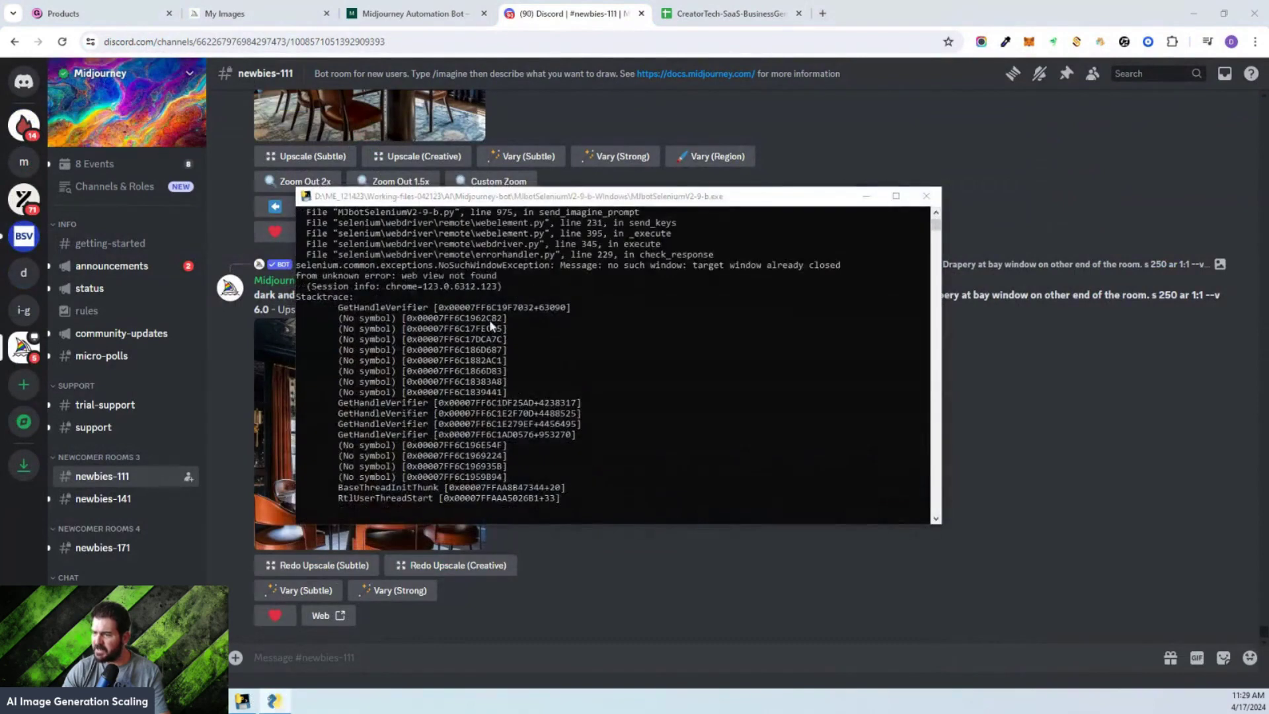